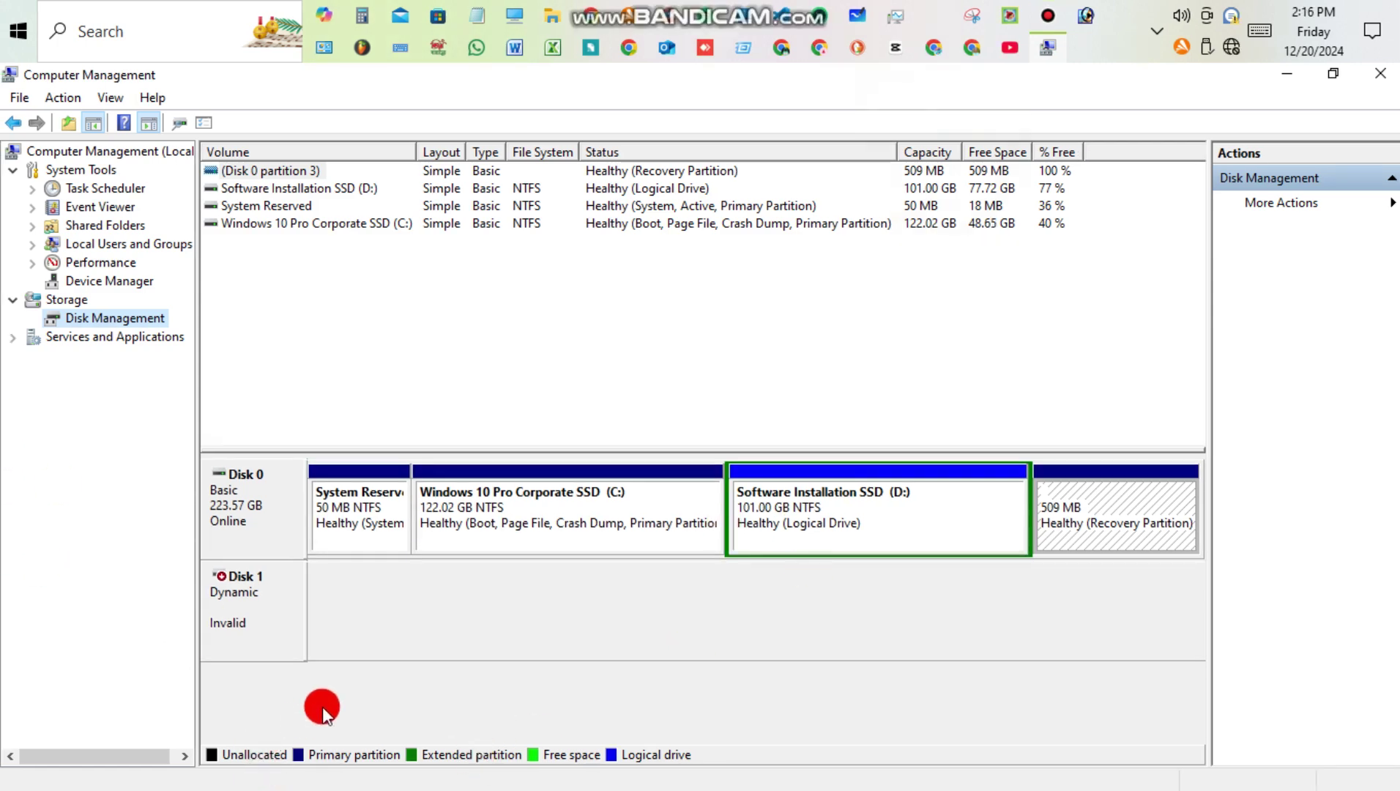
# Minimize the Computer Management window, which lists Disk 1 as Dynamic and Invalid, to reveal the desktop
pyautogui.click(1295, 74)
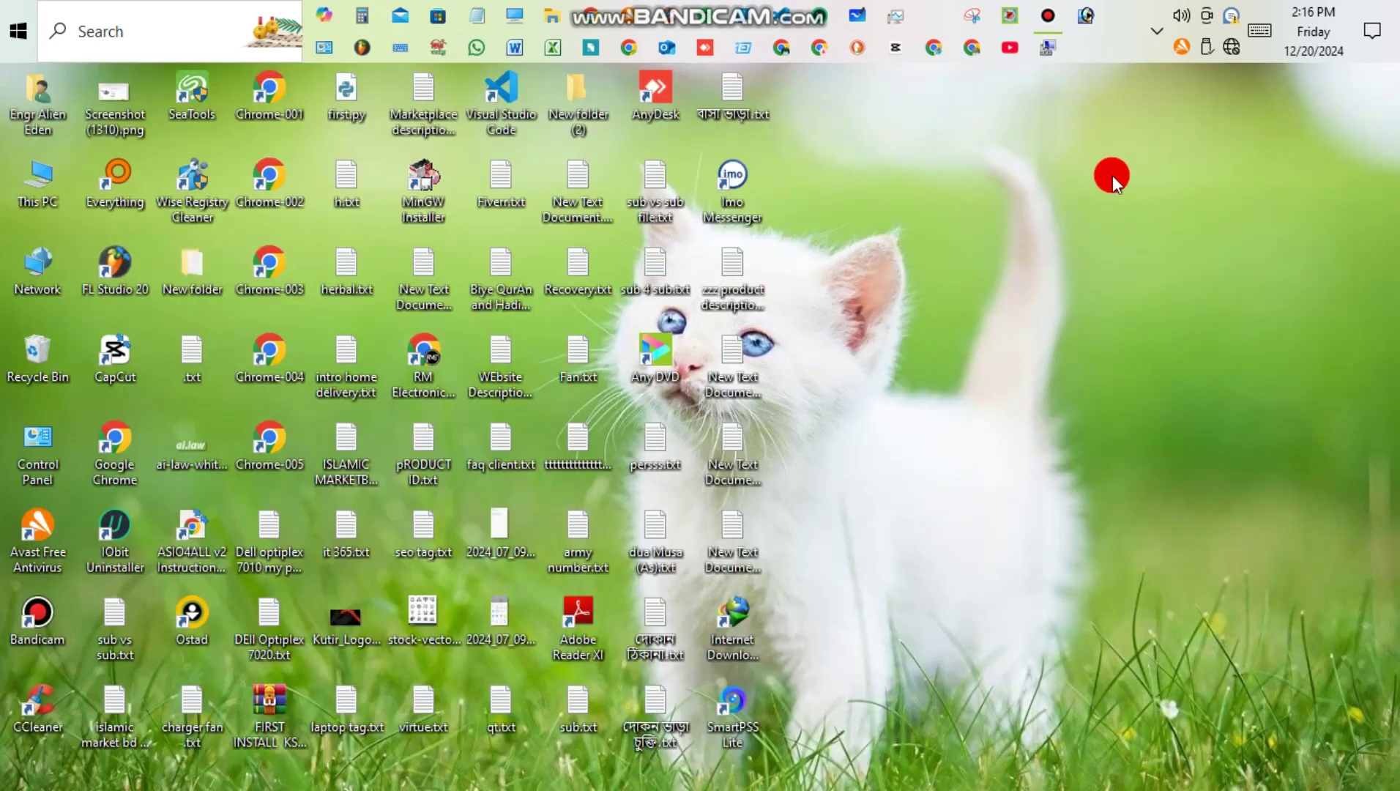
# Open Computer Management from This PC, maximize it, and display Disk Management
pyautogui.rightClick(22, 188)
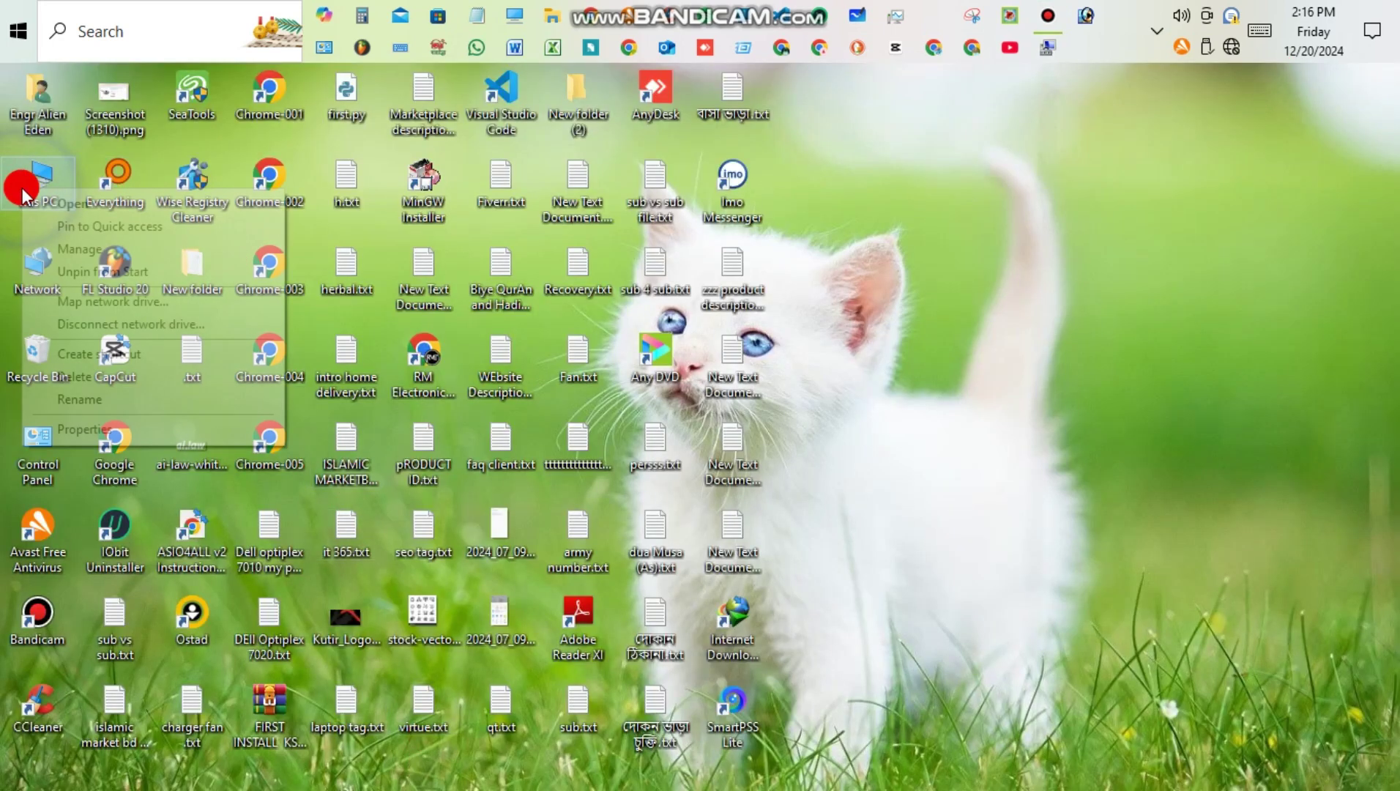
pyautogui.click(84, 249)
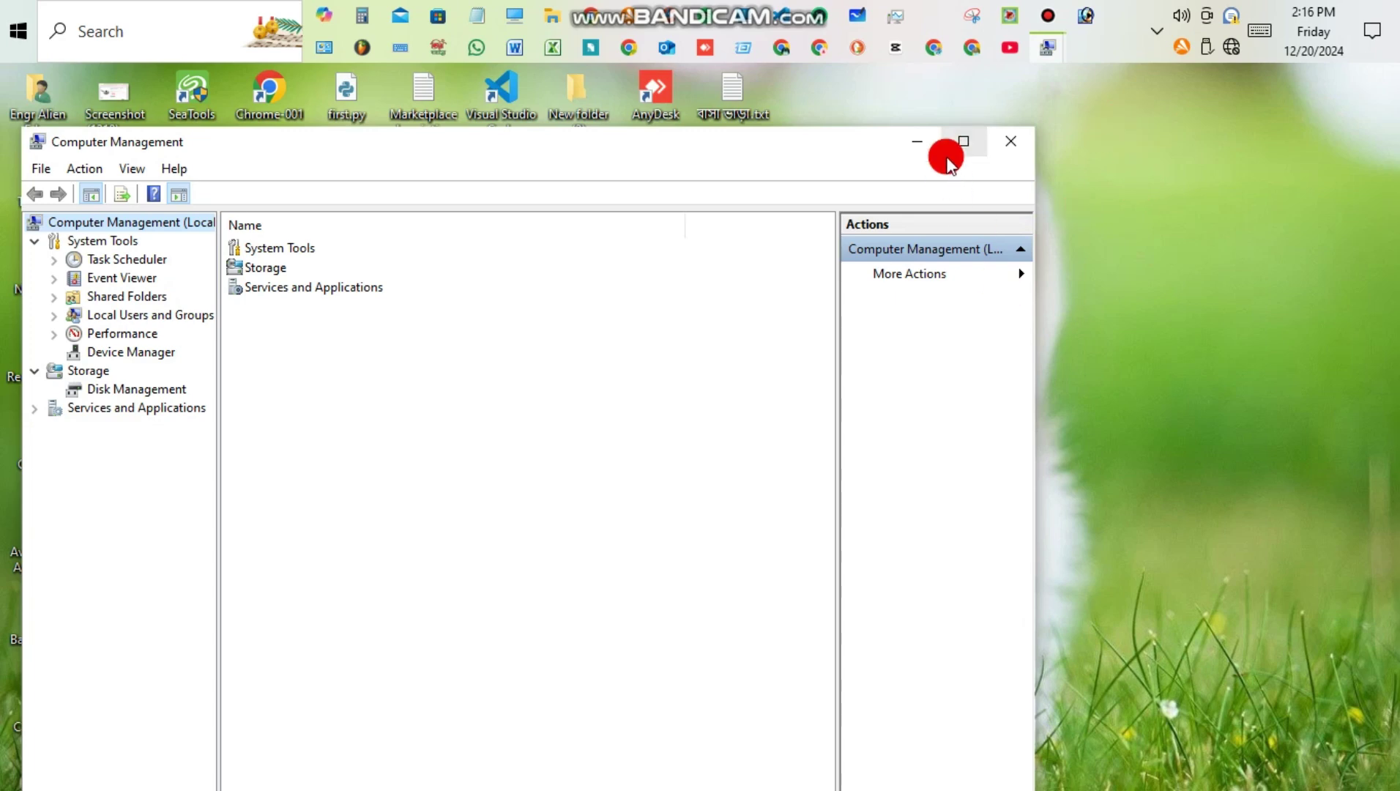
pyautogui.click(961, 143)
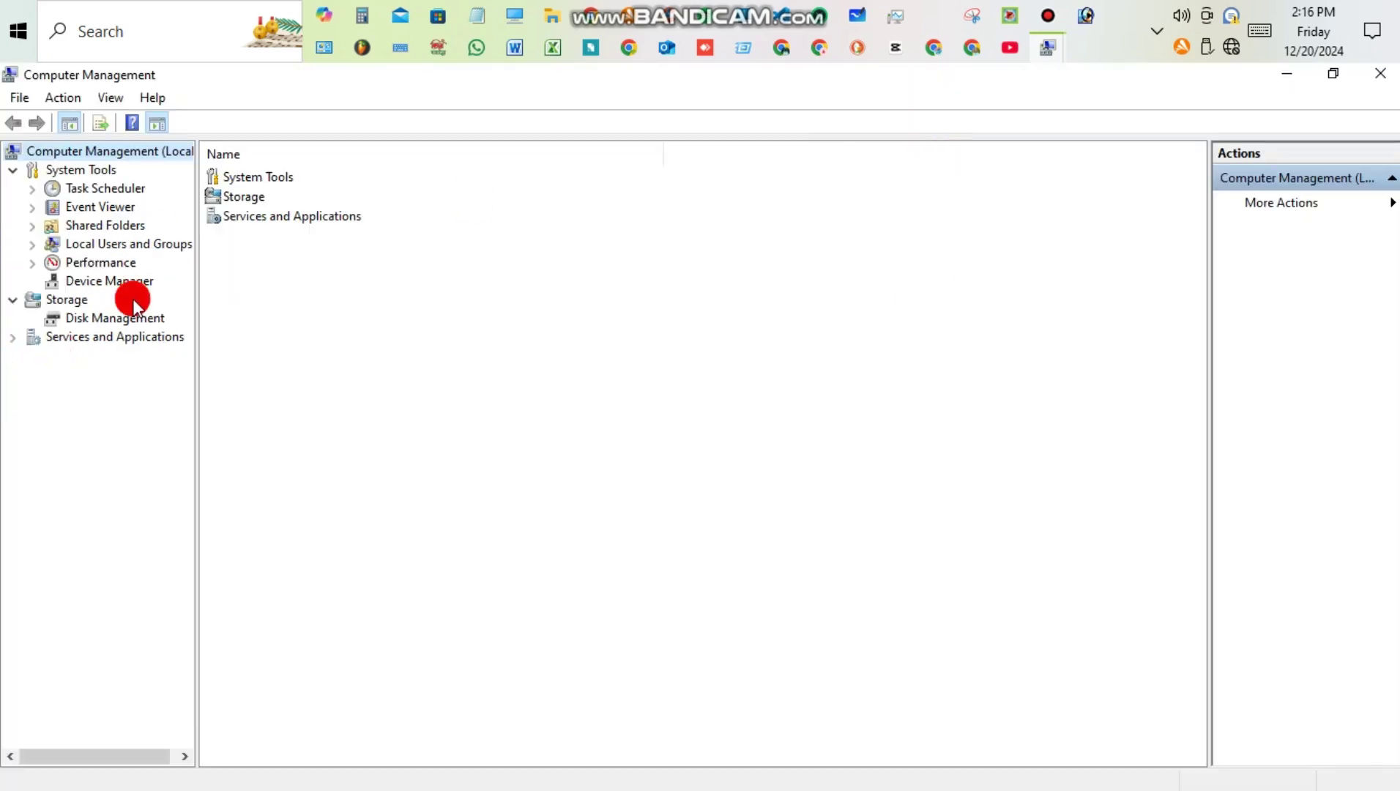
pyautogui.click(132, 319)
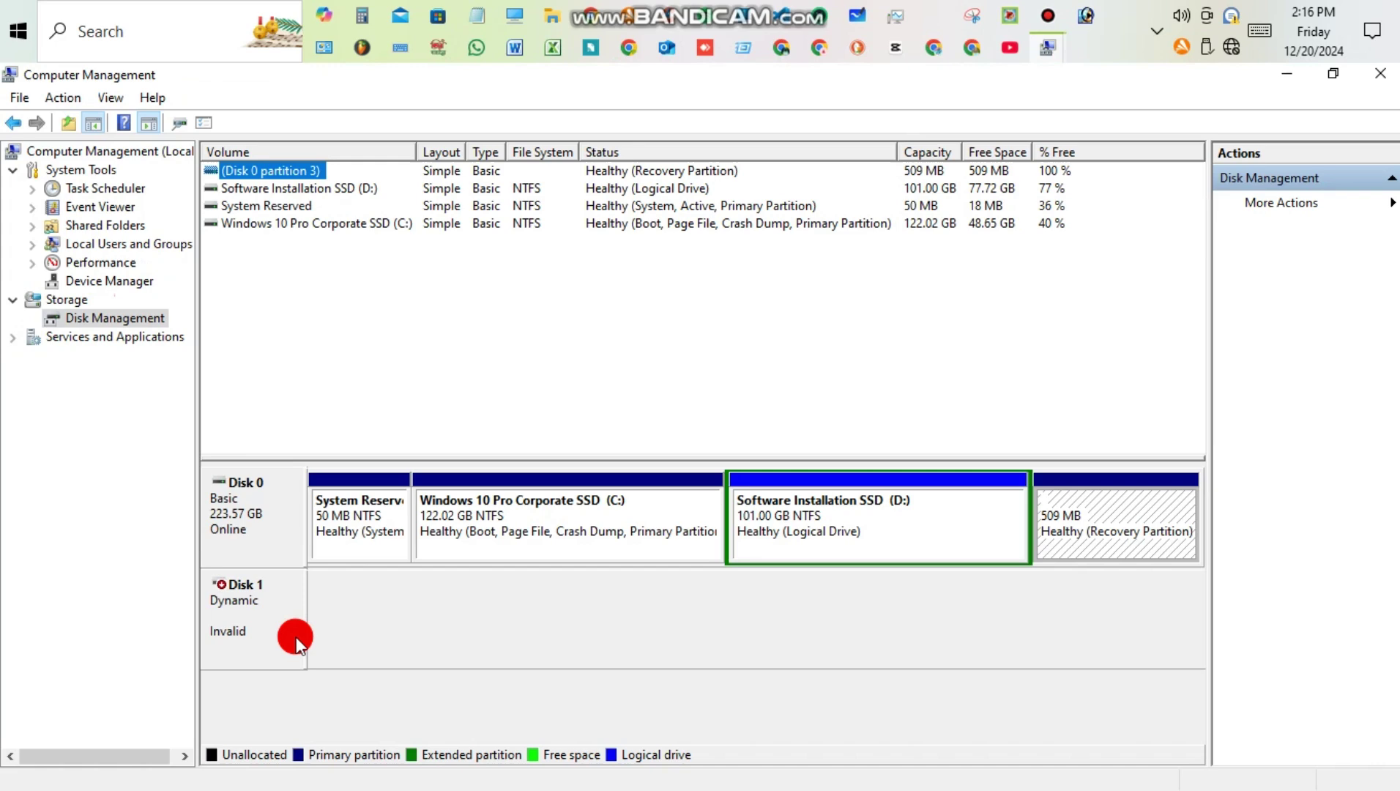
# Try reactivating the invalid Disk 1 and dismiss the invalid disk pack error
pyautogui.click(263, 621)
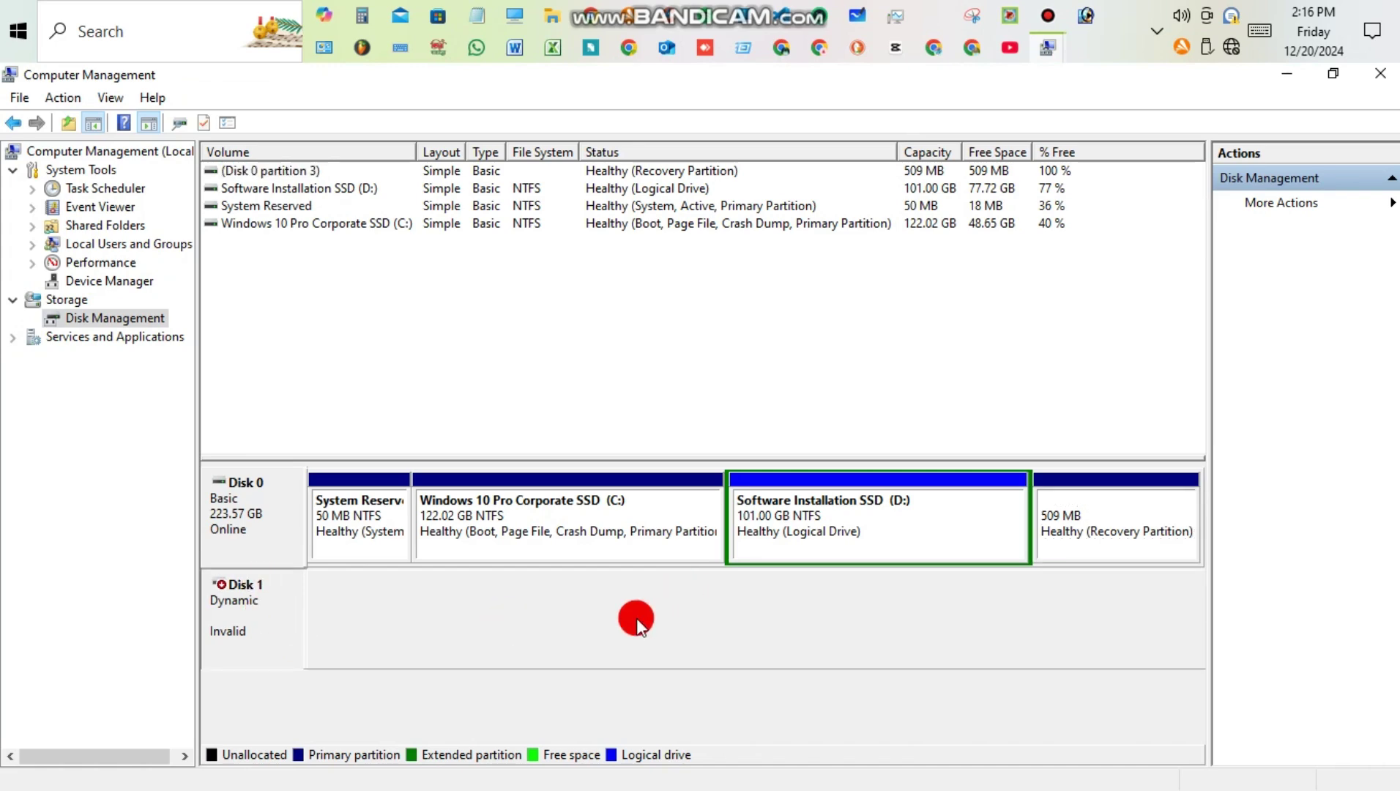
pyautogui.click(235, 624)
pyautogui.rightClick(235, 624)
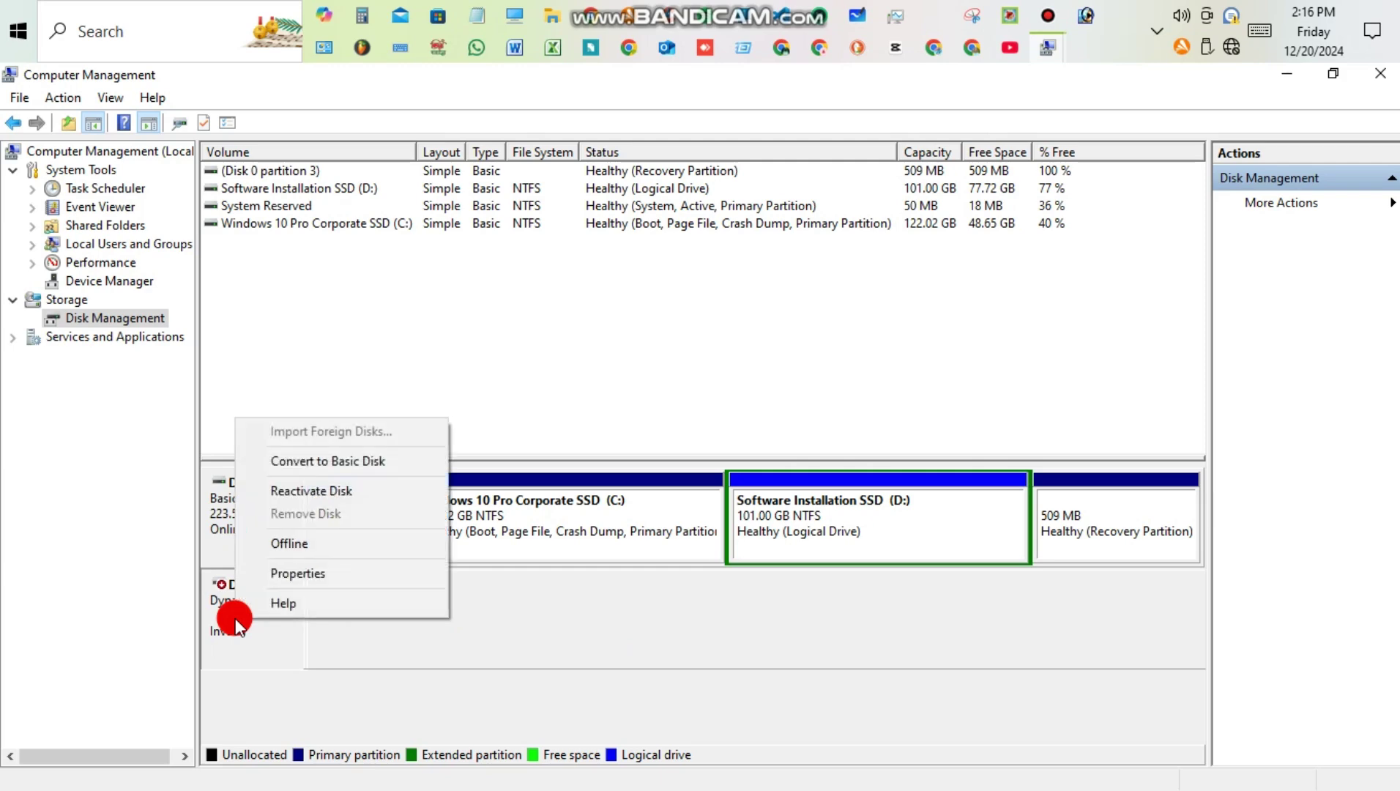
pyautogui.click(350, 494)
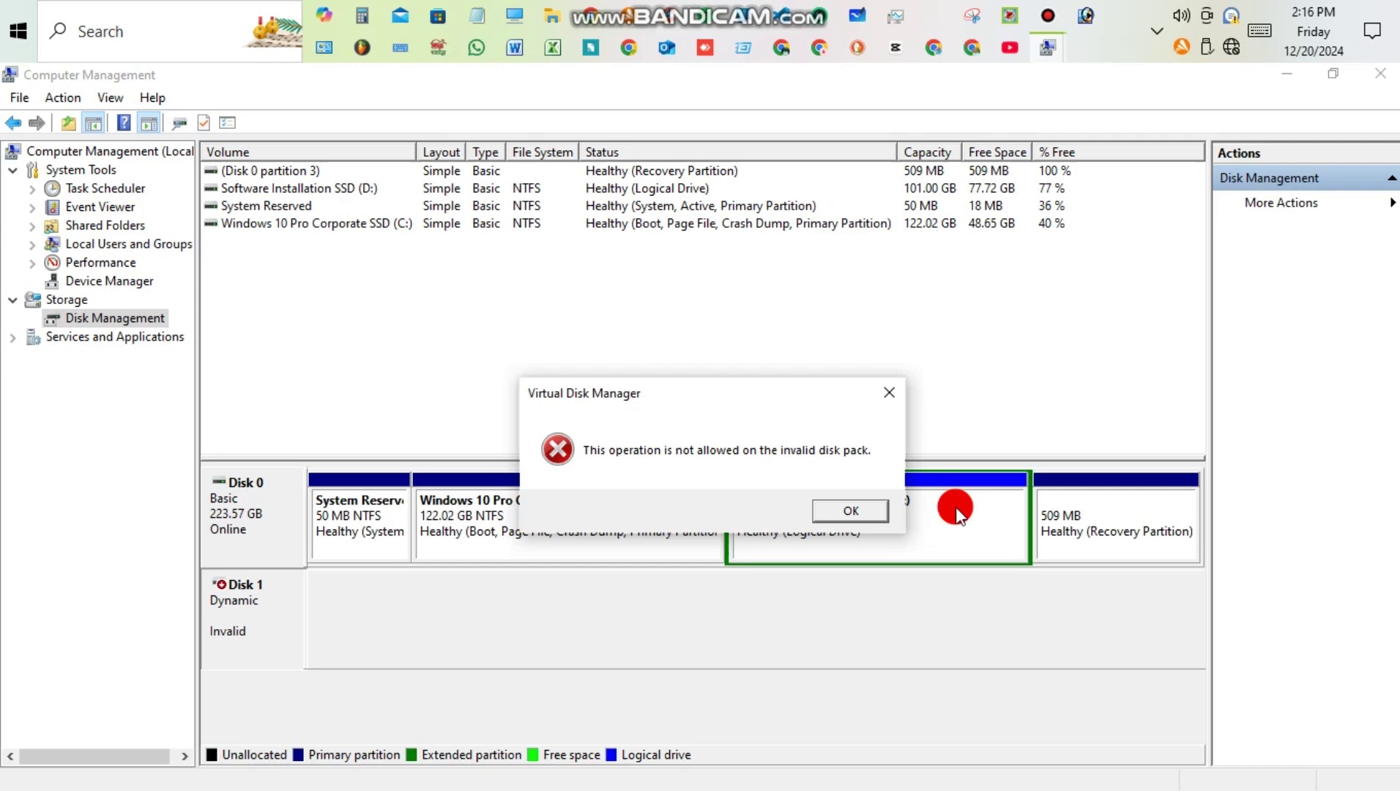
pyautogui.click(849, 511)
# Convert Disk 1 to a basic disk, accepting the data-loss warning
pyautogui.rightClick(249, 621)
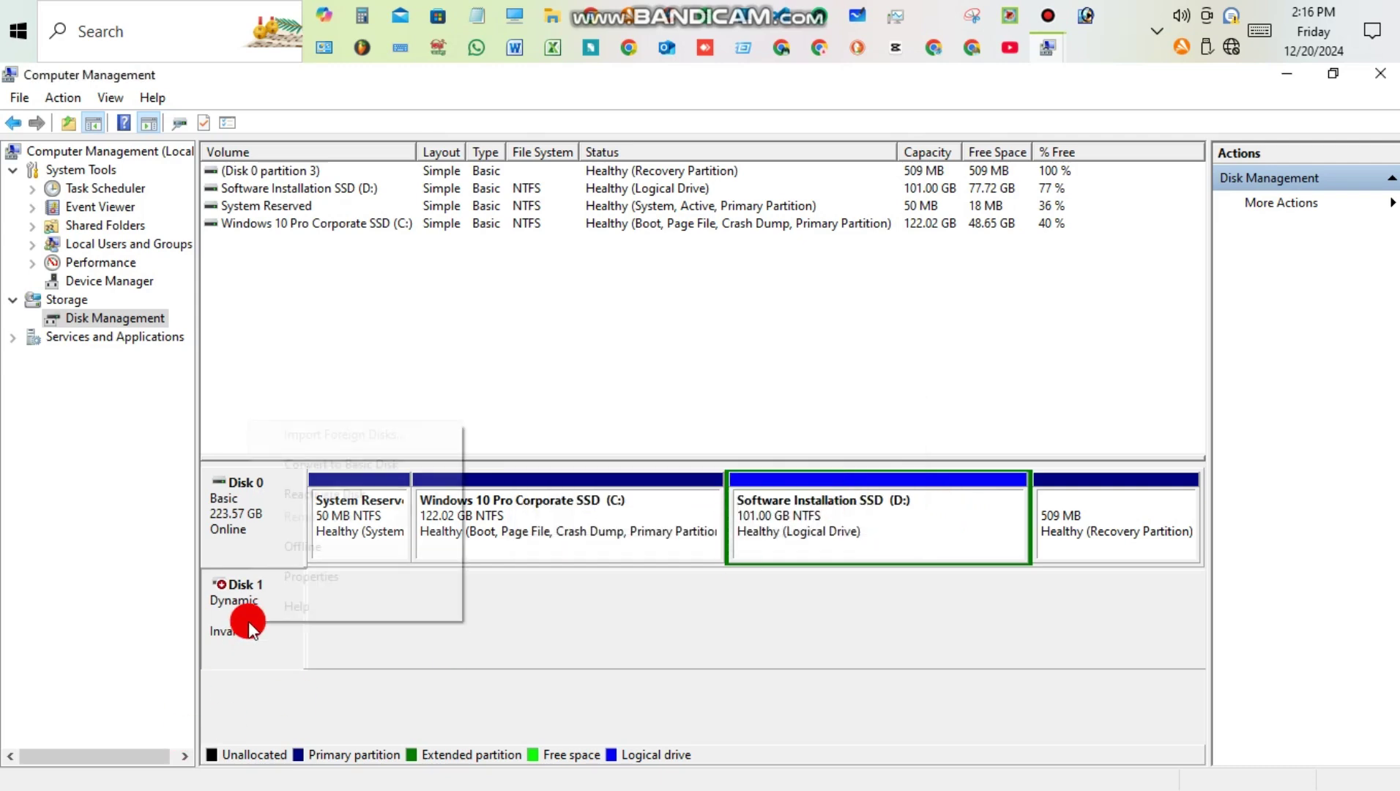
pyautogui.click(361, 467)
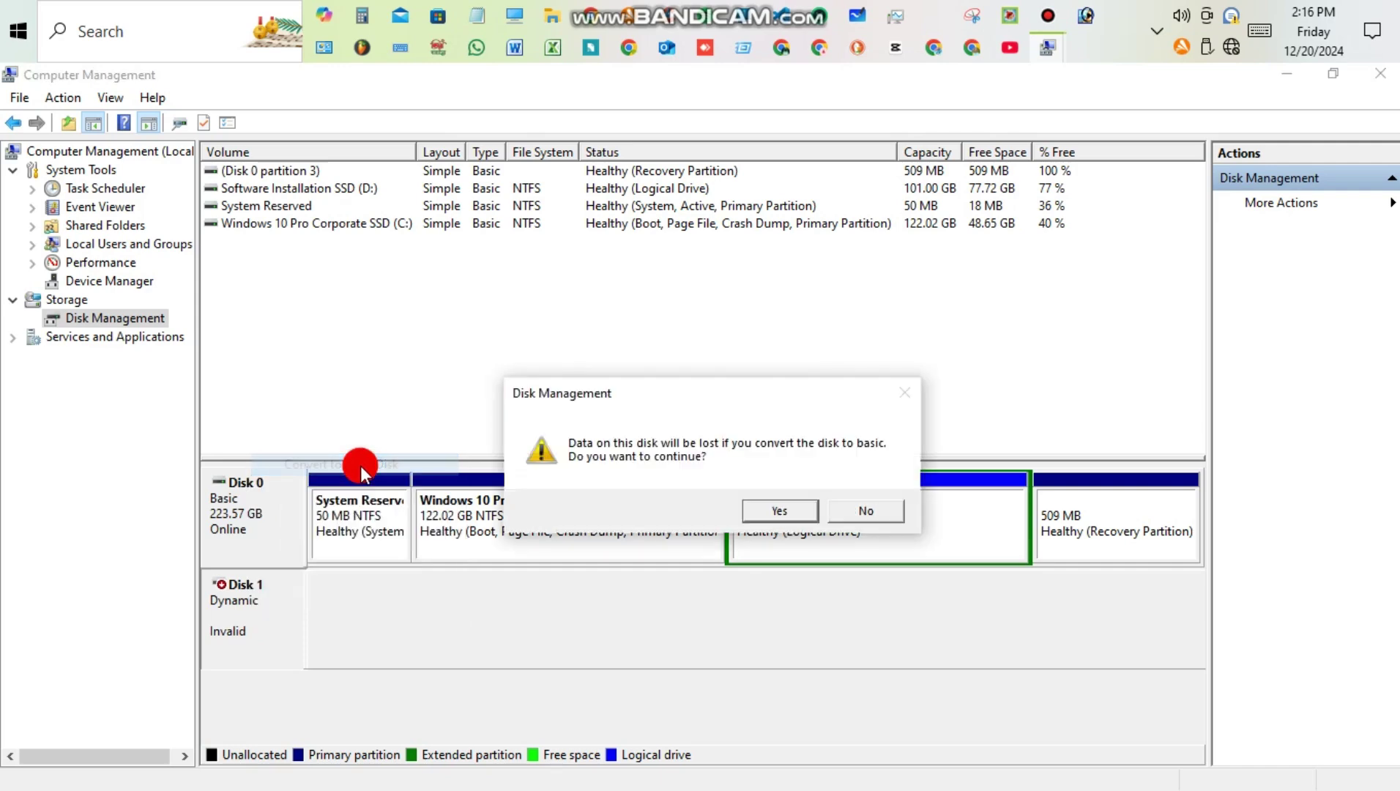
pyautogui.click(776, 511)
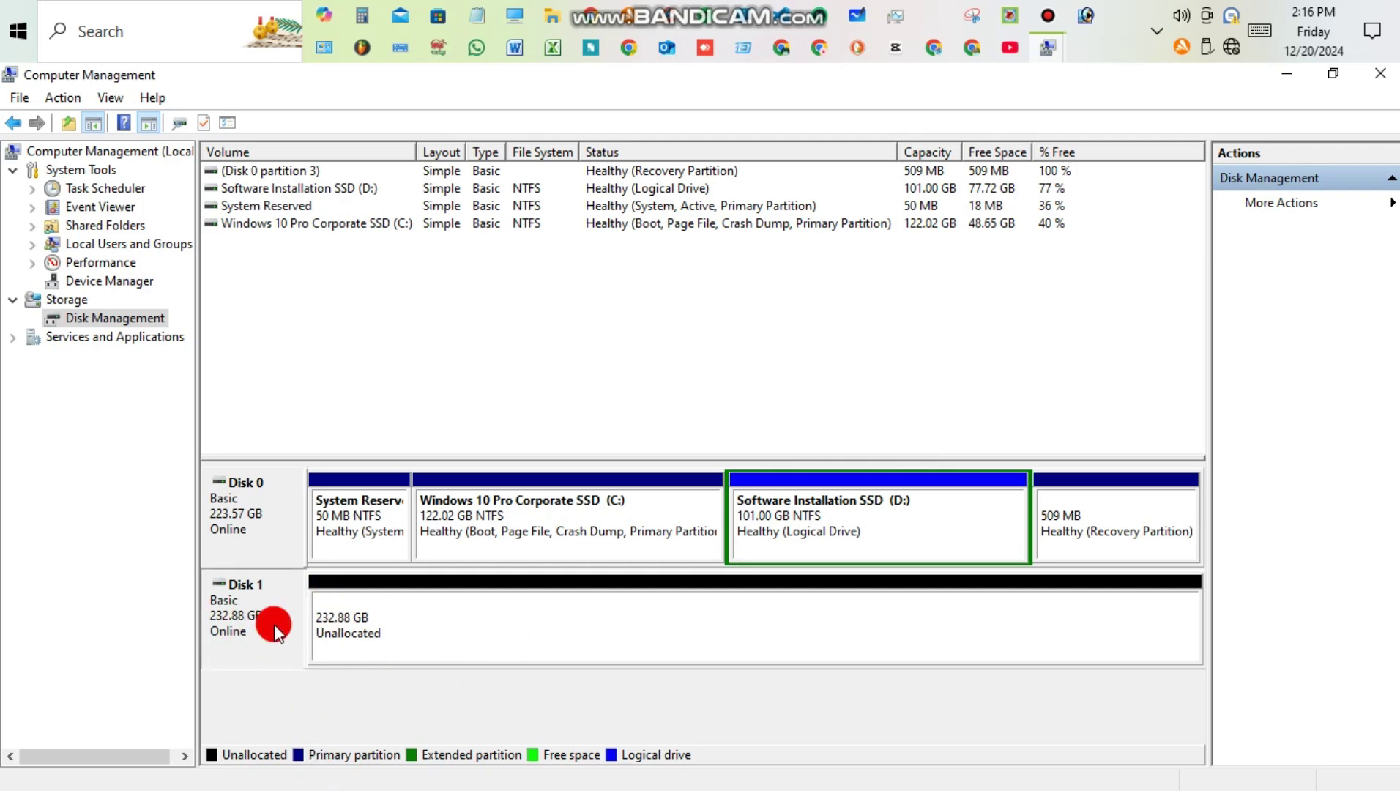
# Create a full-size 238473 MB simple volume with letter Y: and NTFS compression enabled
pyautogui.click(513, 648)
pyautogui.rightClick(517, 631)
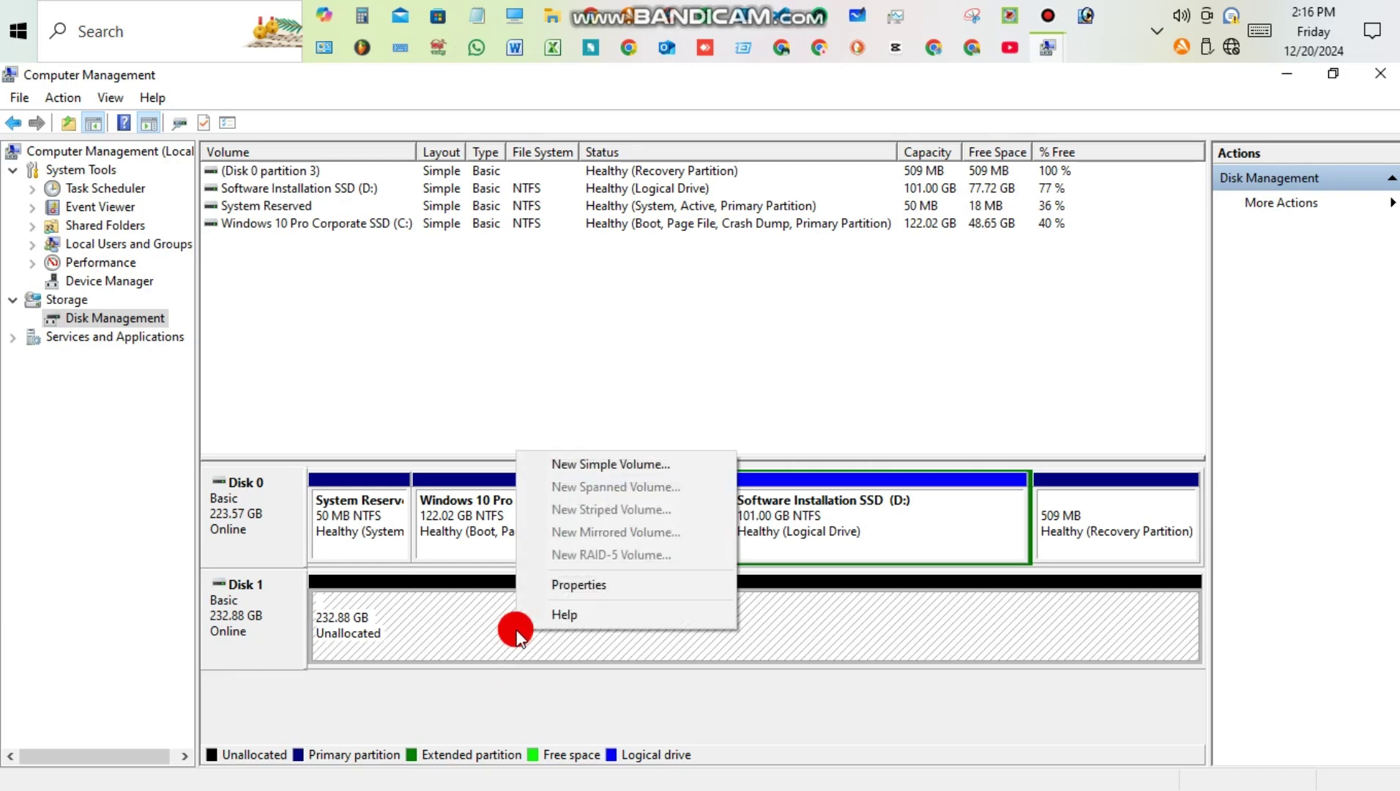
pyautogui.click(604, 464)
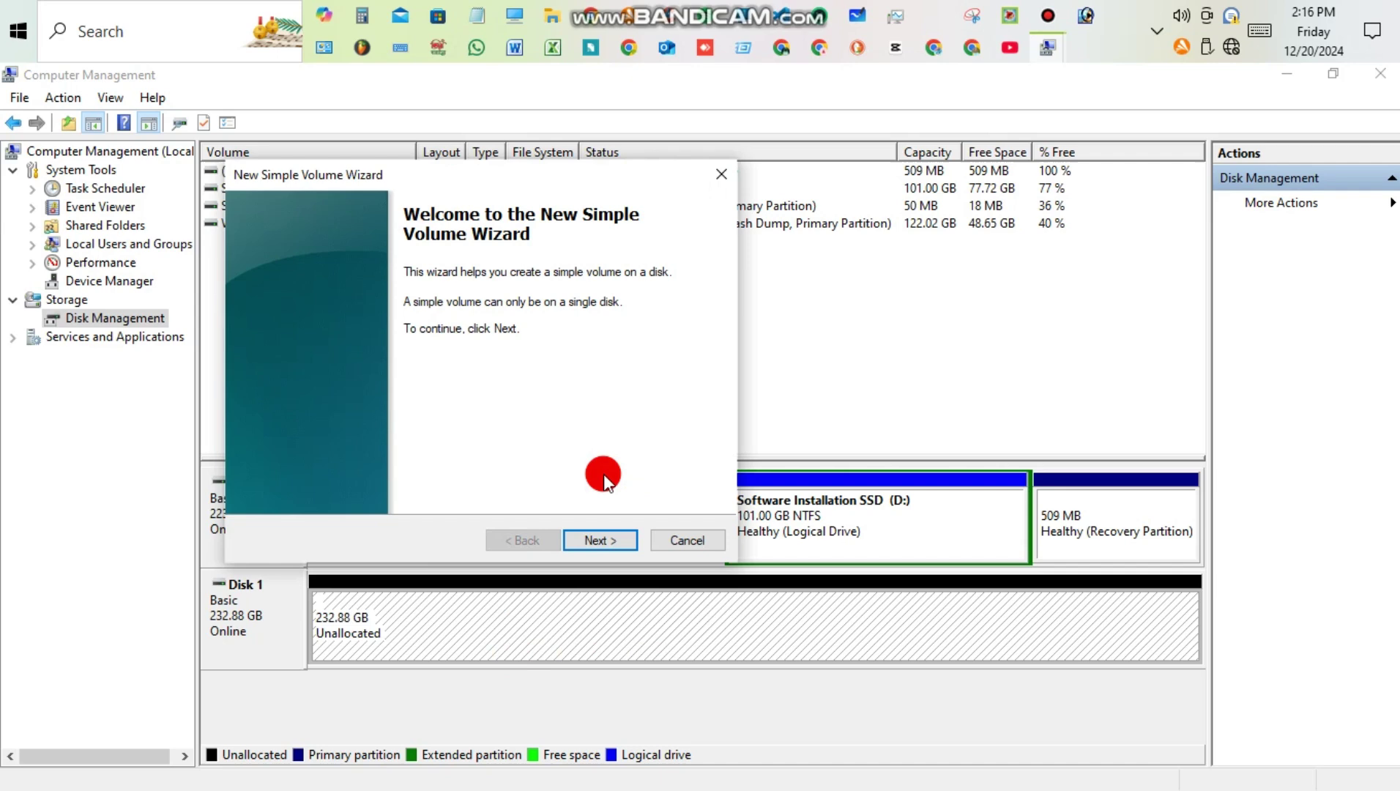
pyautogui.click(585, 540)
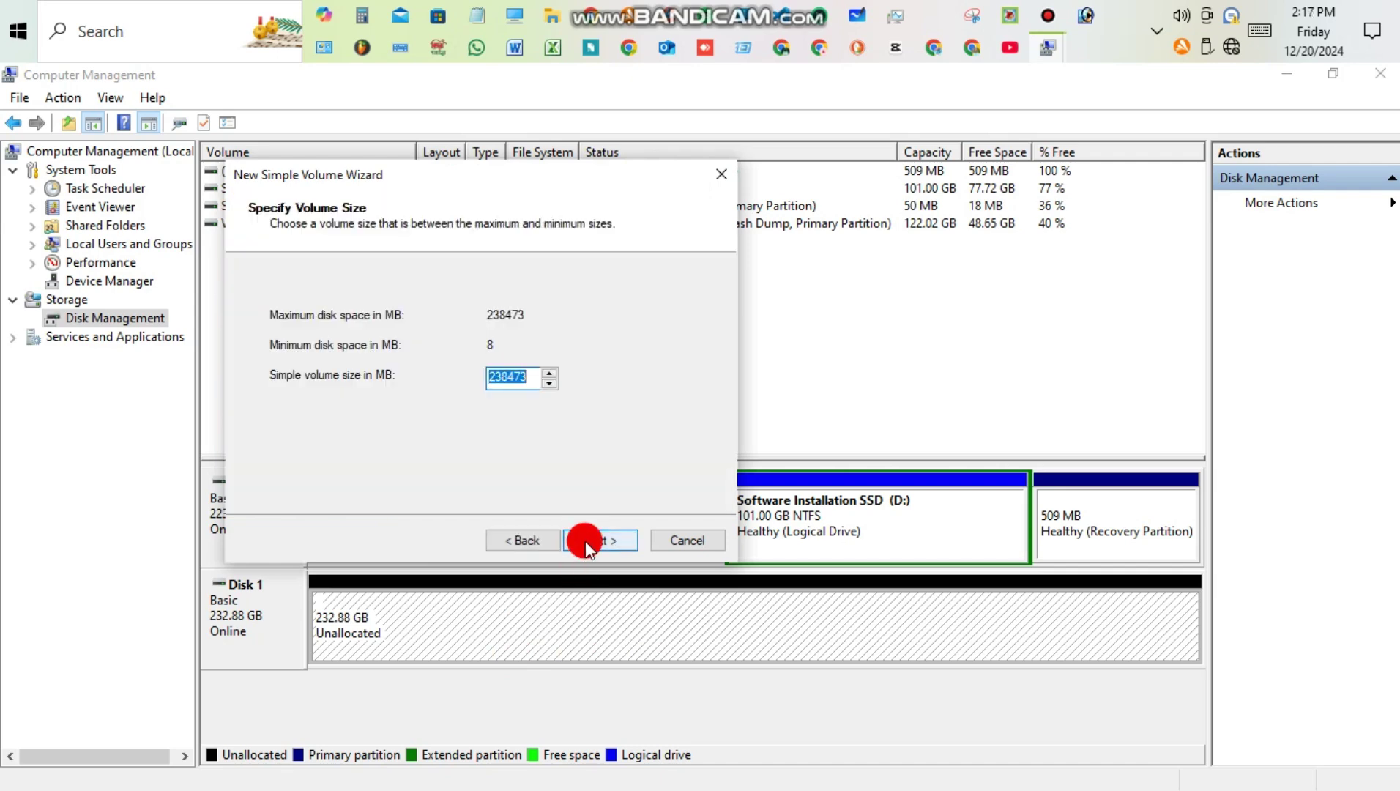
pyautogui.click(585, 541)
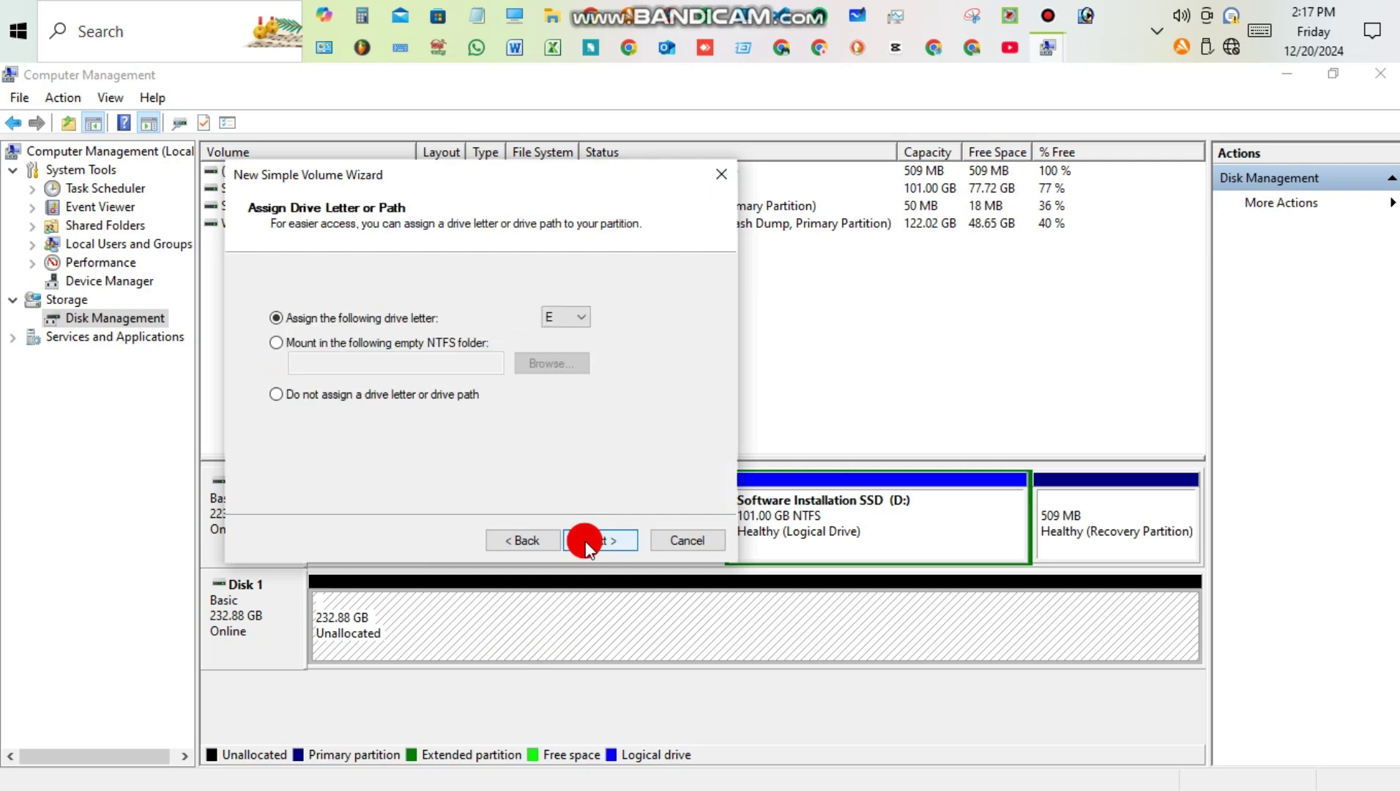
pyautogui.click(555, 315)
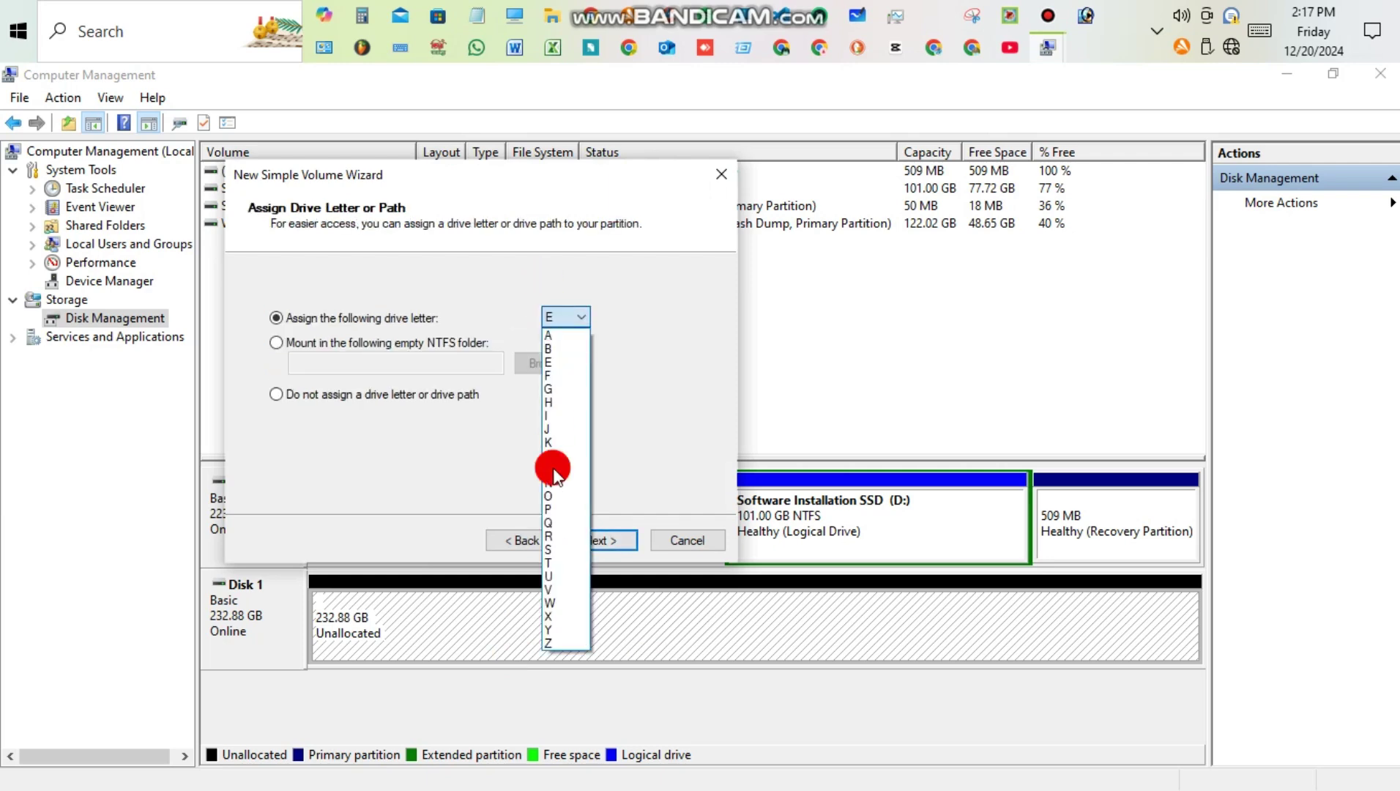
pyautogui.click(569, 630)
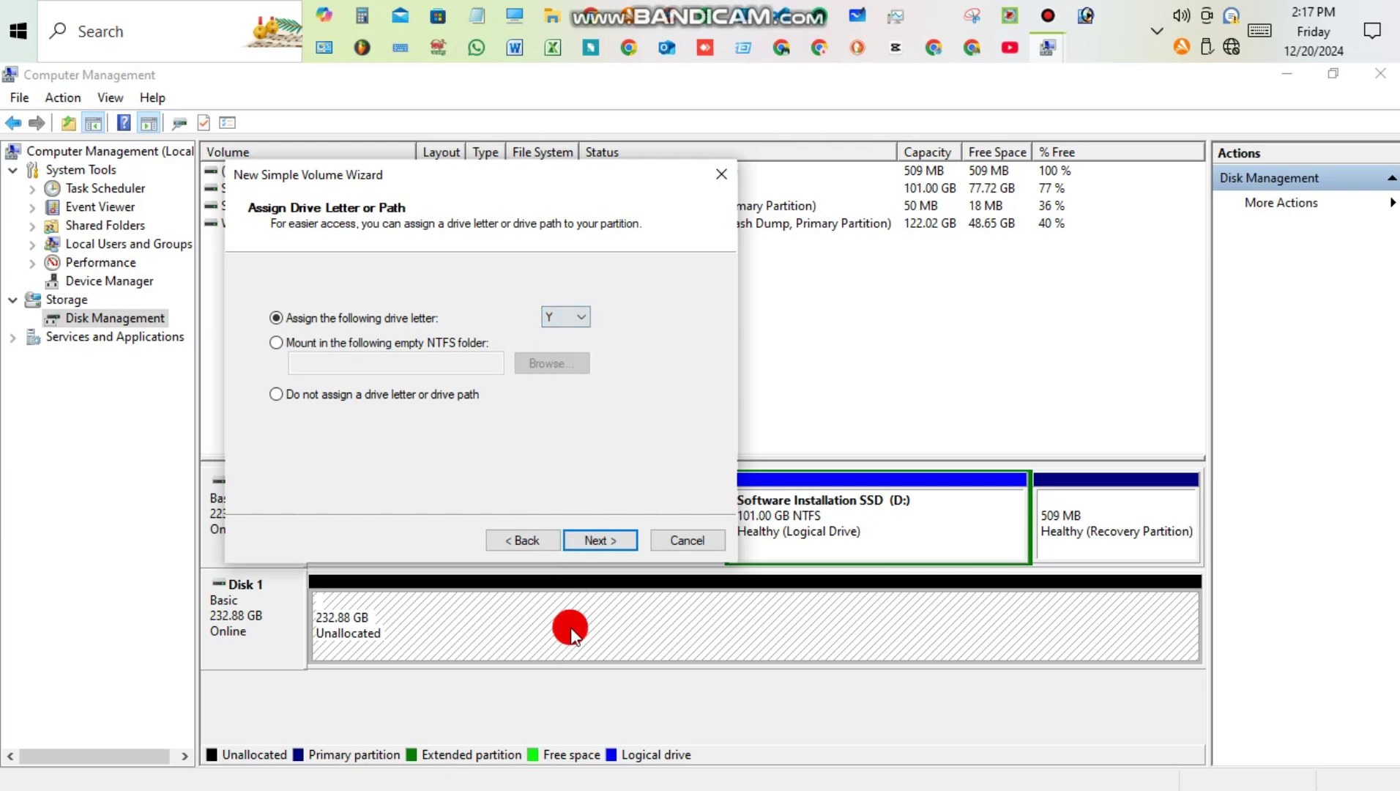
pyautogui.click(594, 540)
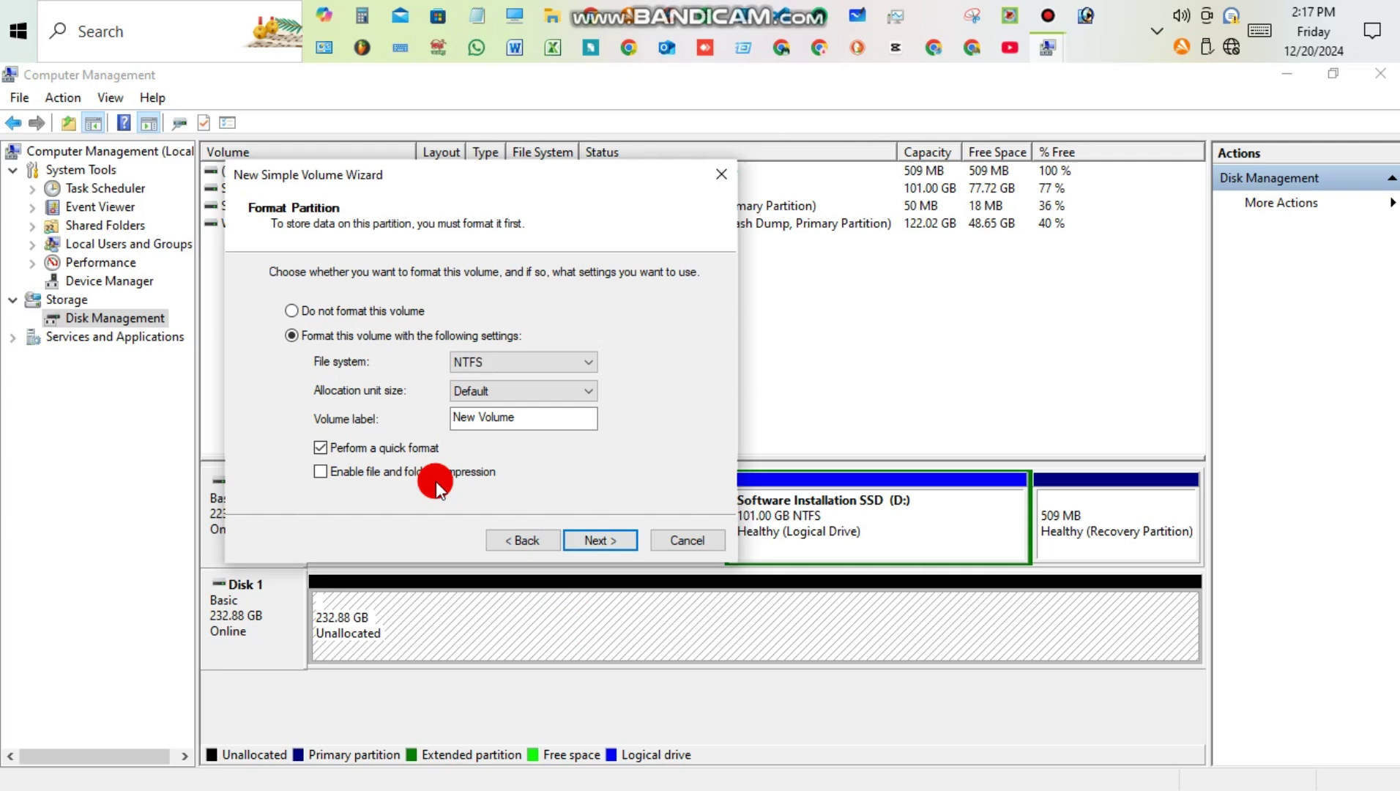
pyautogui.click(320, 471)
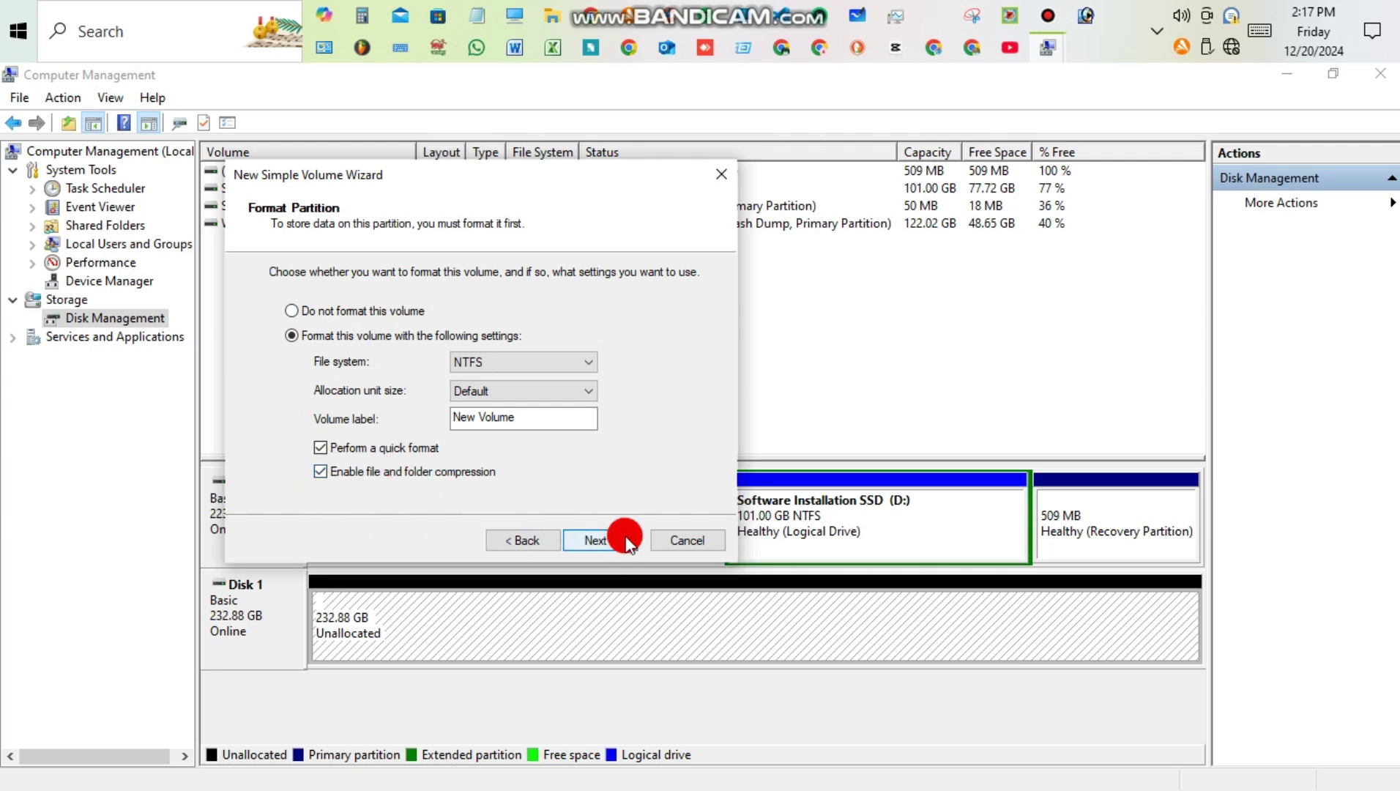
pyautogui.click(596, 540)
pyautogui.click(596, 540)
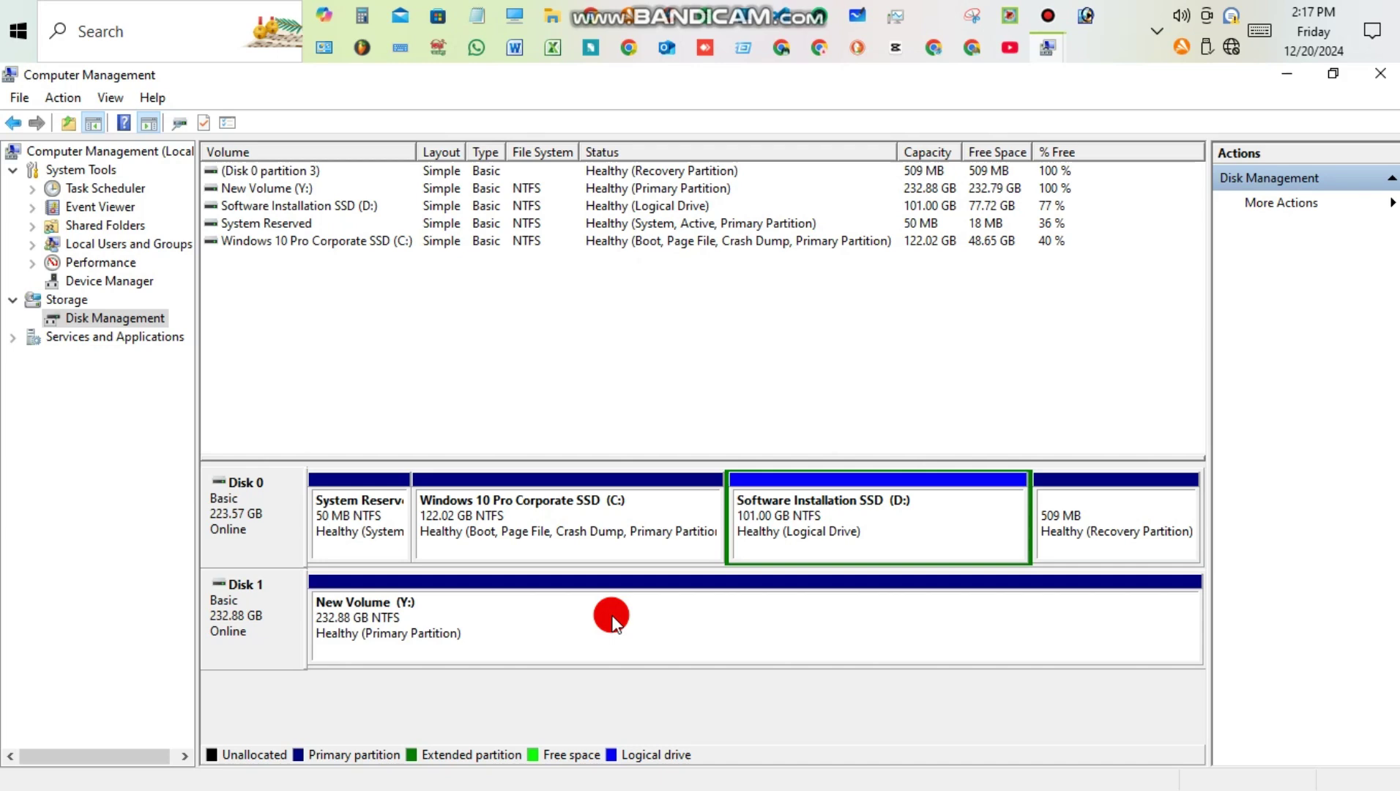
# Bring up the Shrink Volume dialog for Y: alongside the Calculator
pyautogui.rightClick(396, 621)
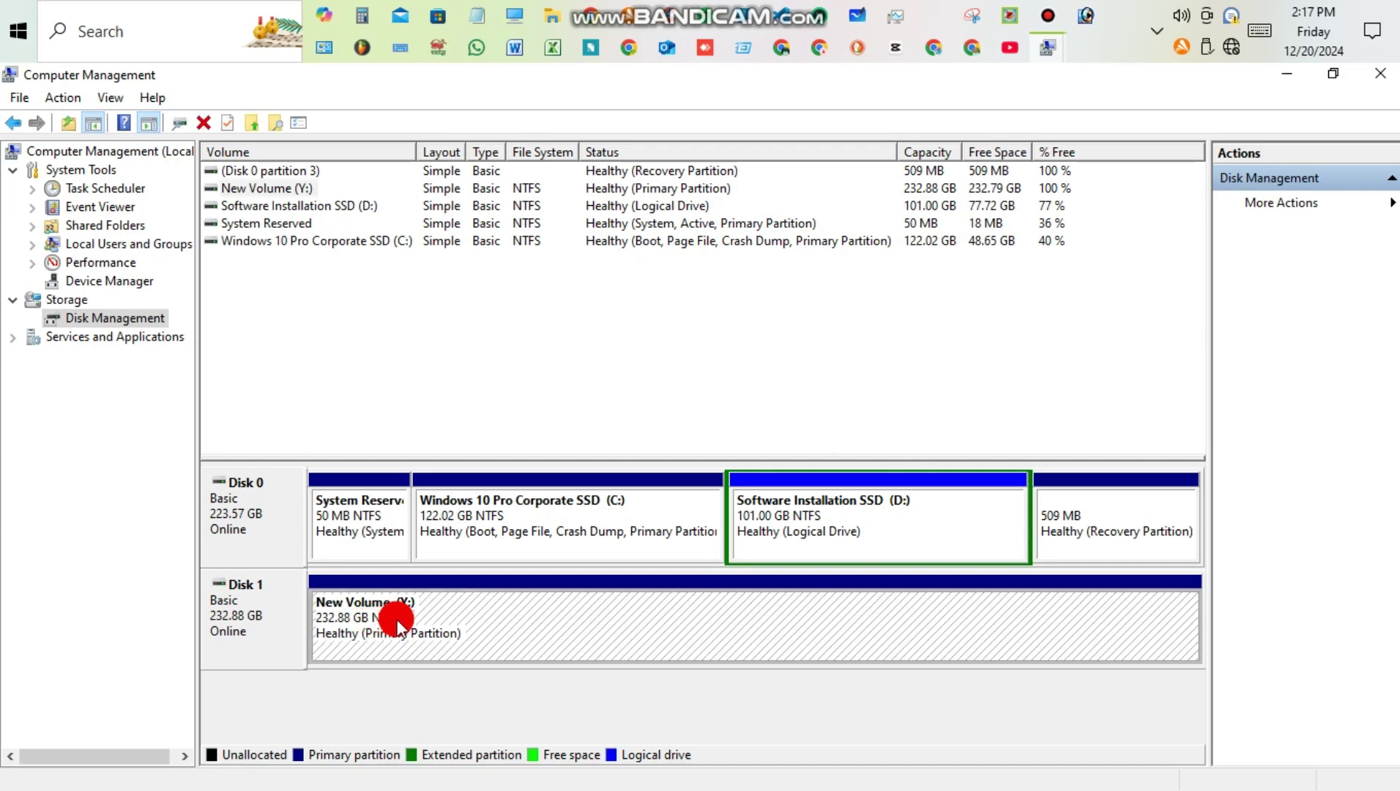
pyautogui.click(498, 490)
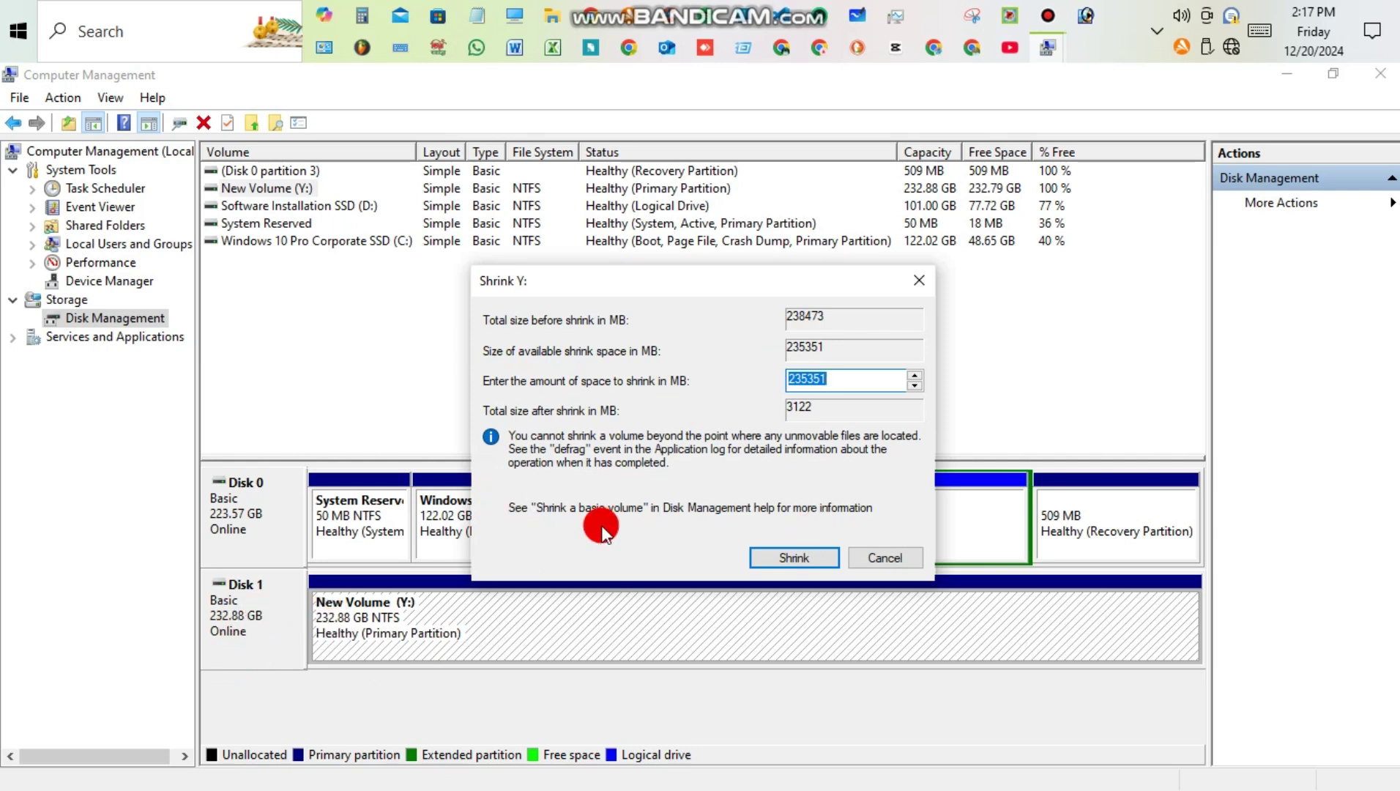
pyautogui.click(362, 14)
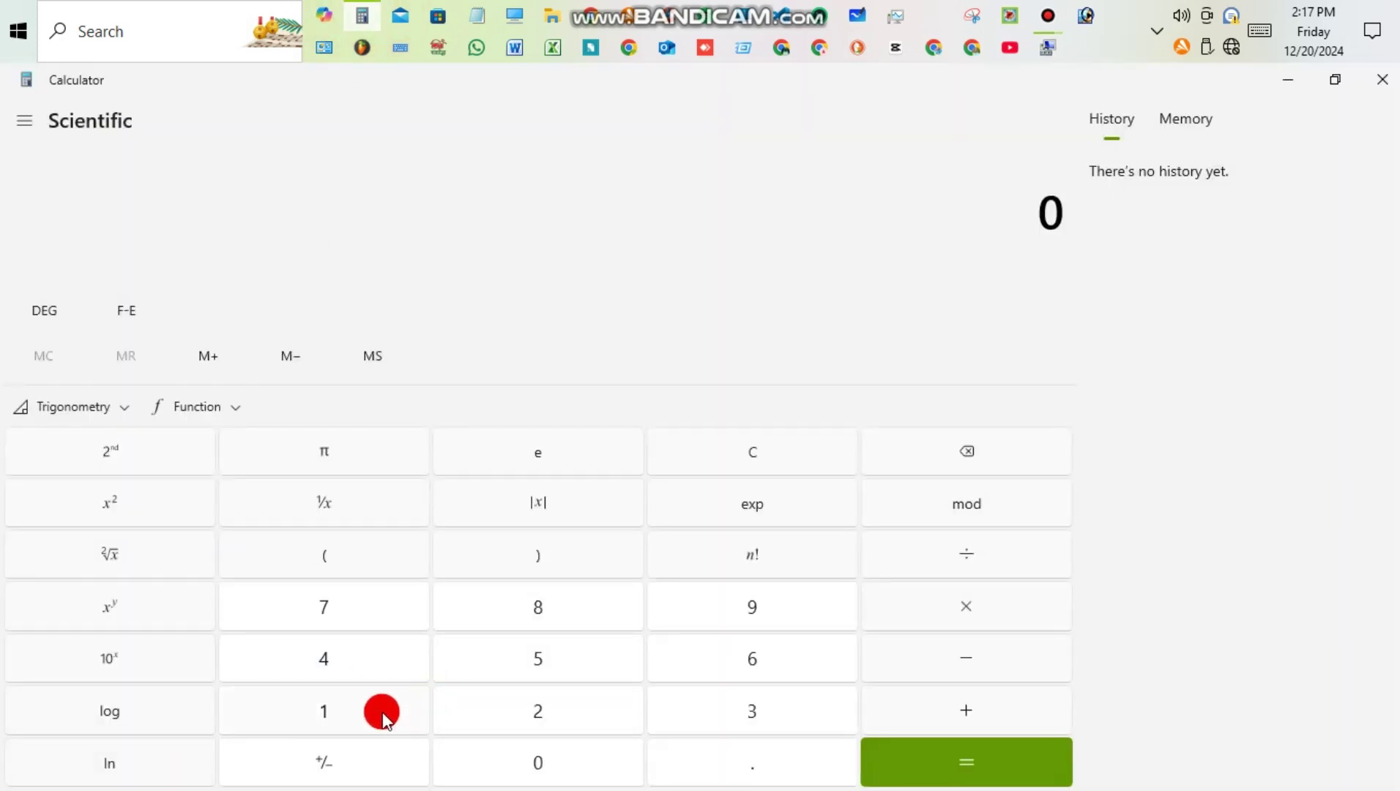
# Calculate 100 × 1024 = 102,400 in Calculator and highlight the result
pyautogui.click(381, 711)
pyautogui.click(512, 766)
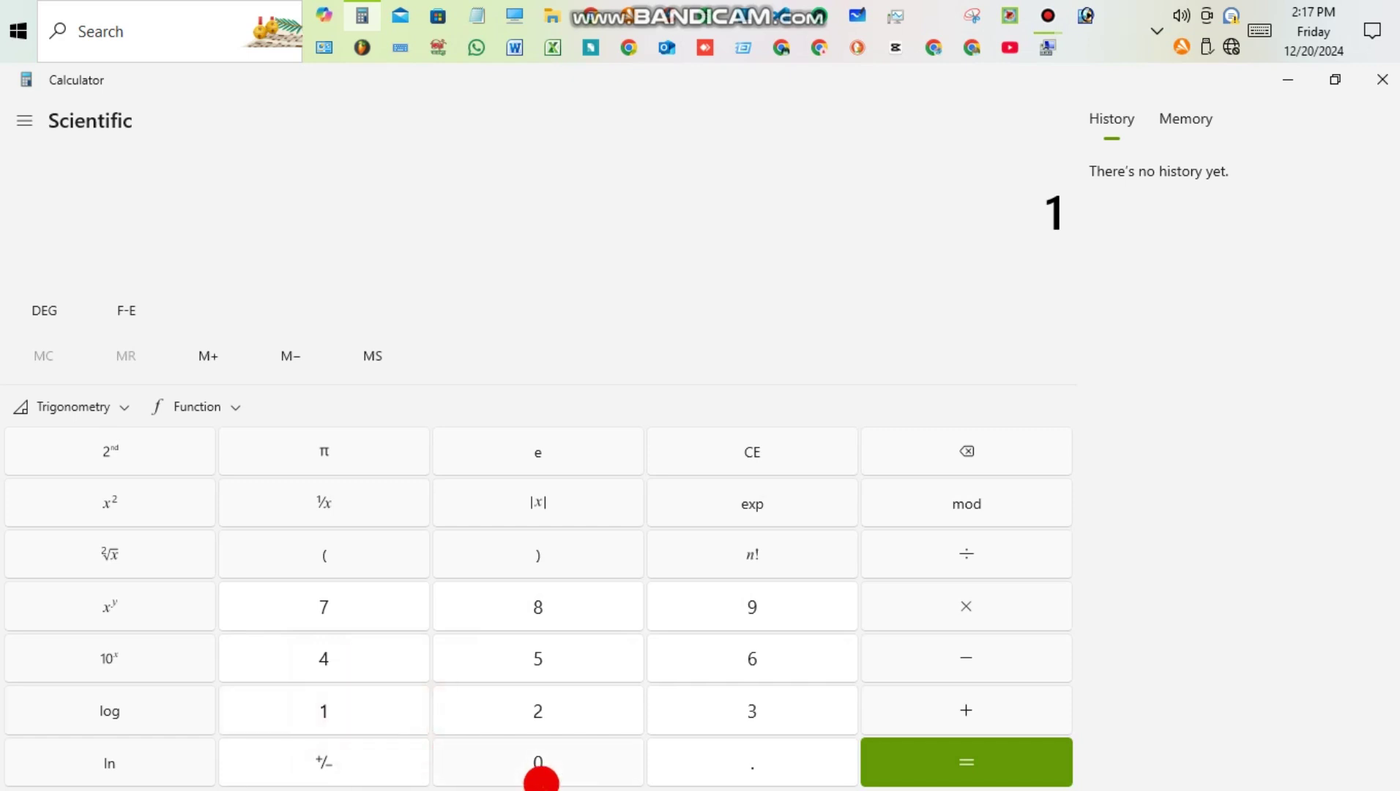
pyautogui.click(541, 776)
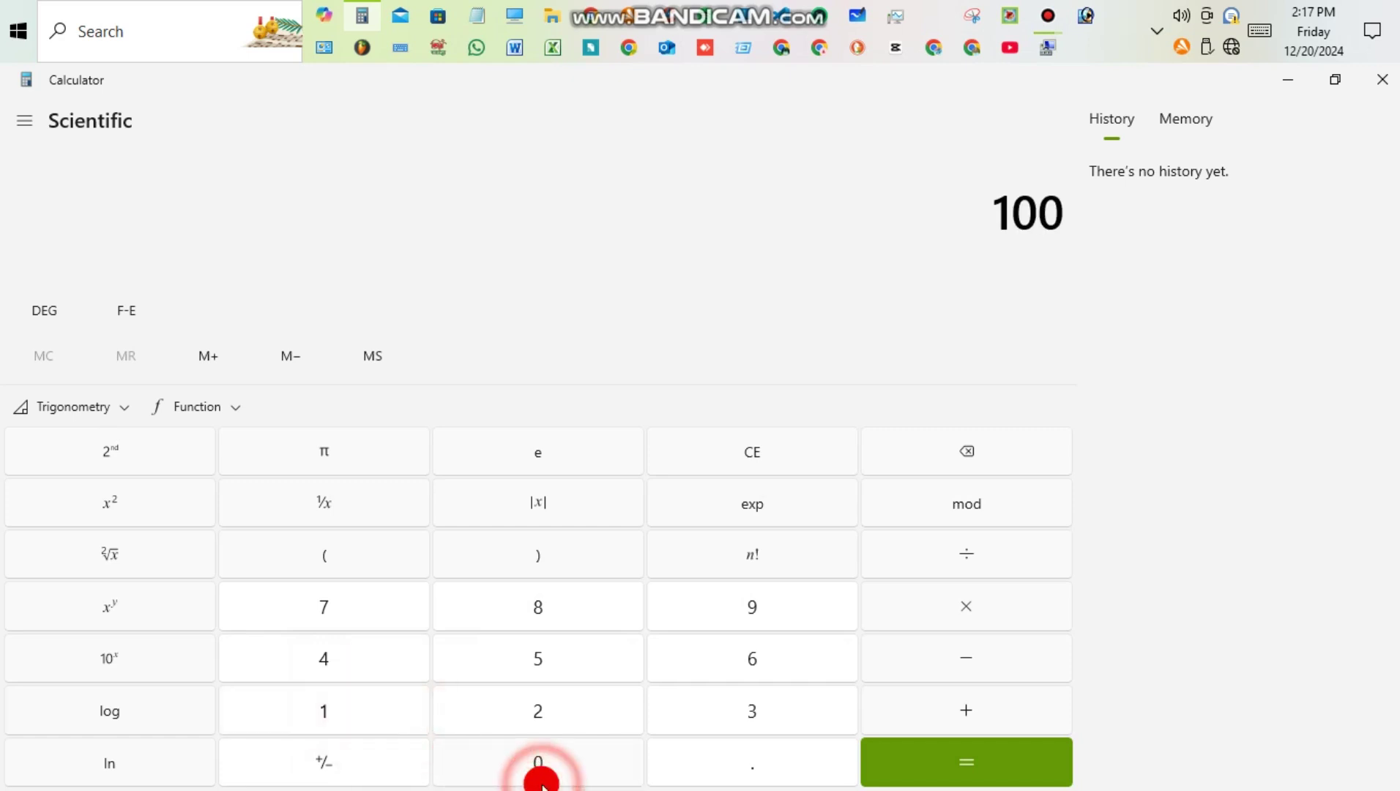
pyautogui.click(959, 599)
pyautogui.click(353, 714)
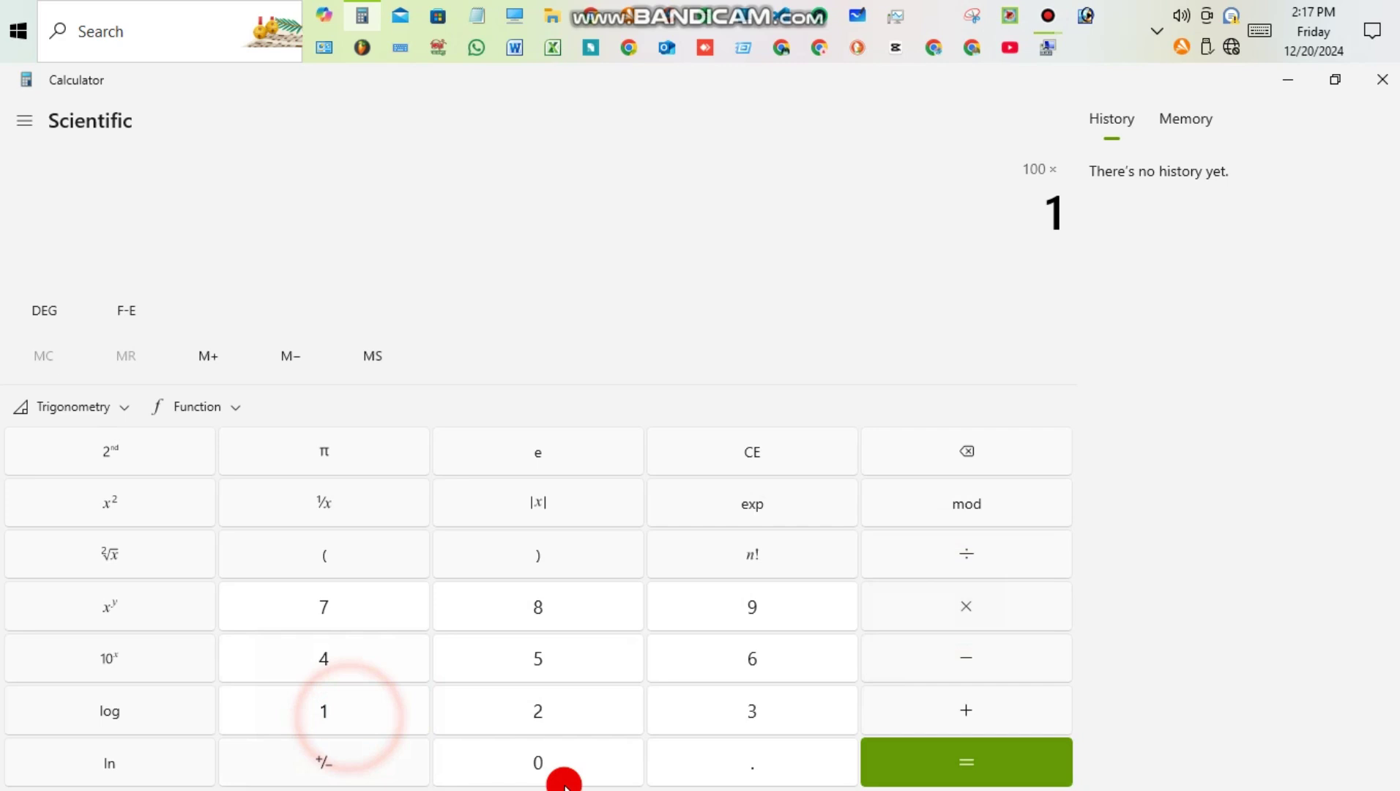
pyautogui.click(562, 775)
pyautogui.click(541, 725)
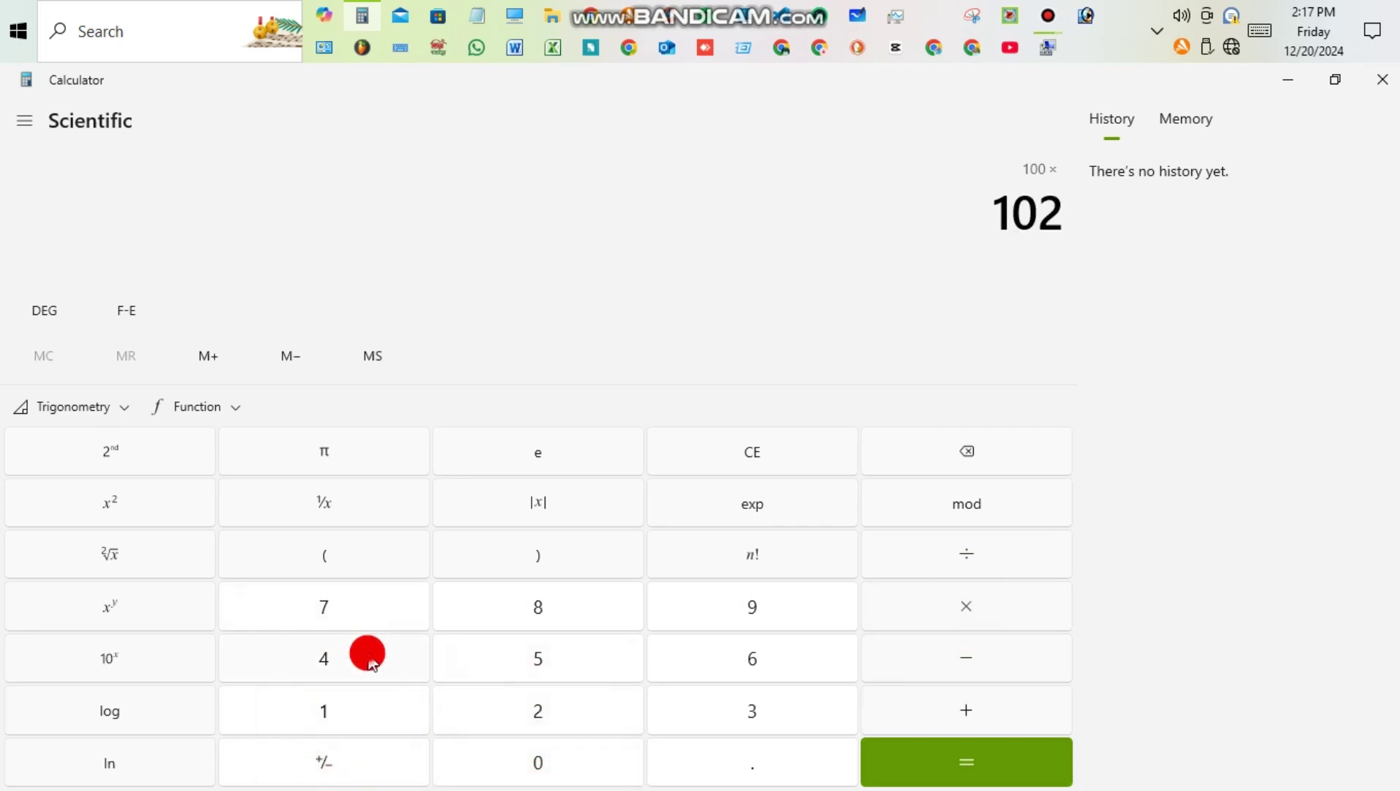
pyautogui.click(369, 655)
pyautogui.click(968, 770)
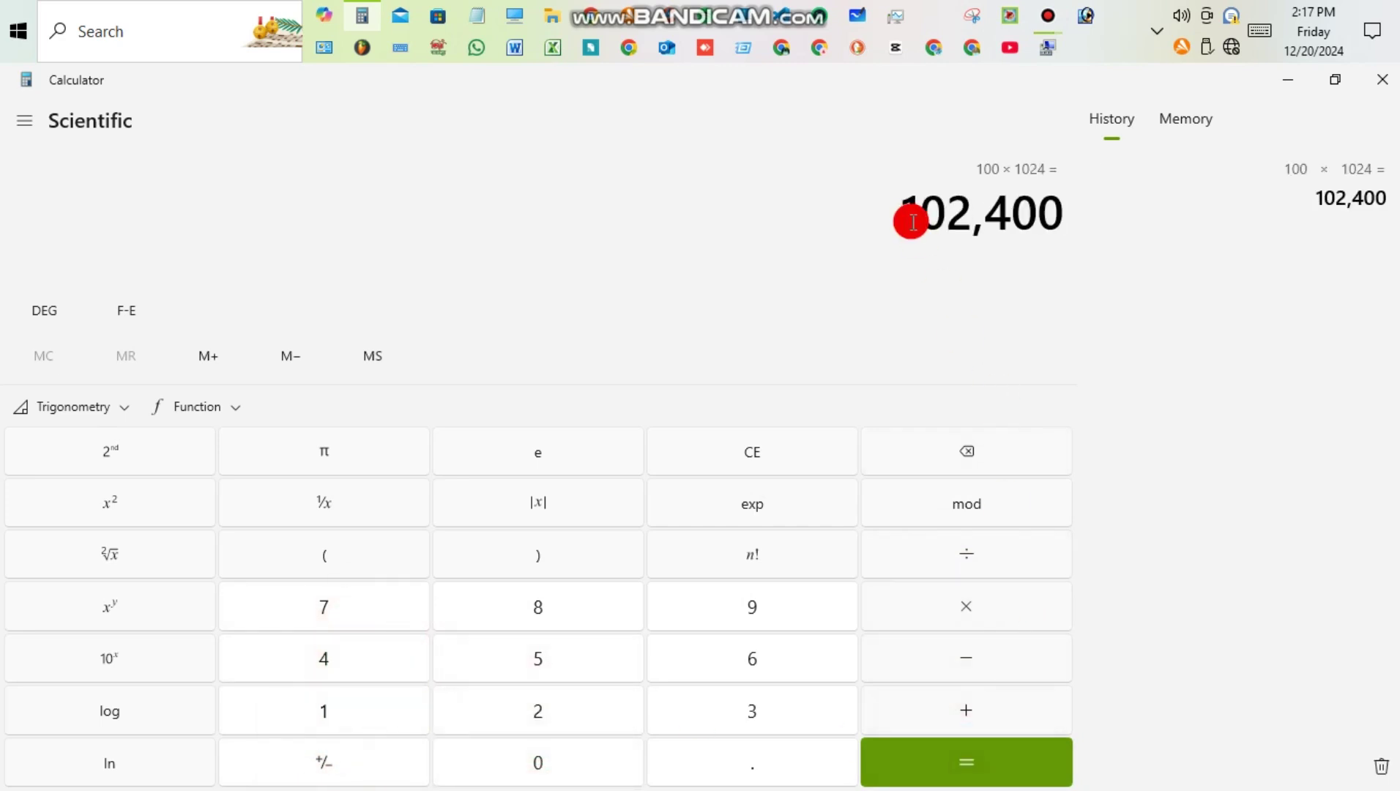
pyautogui.moveTo(912, 223); pyautogui.dragTo(1015, 212)
pyautogui.click(1016, 212)
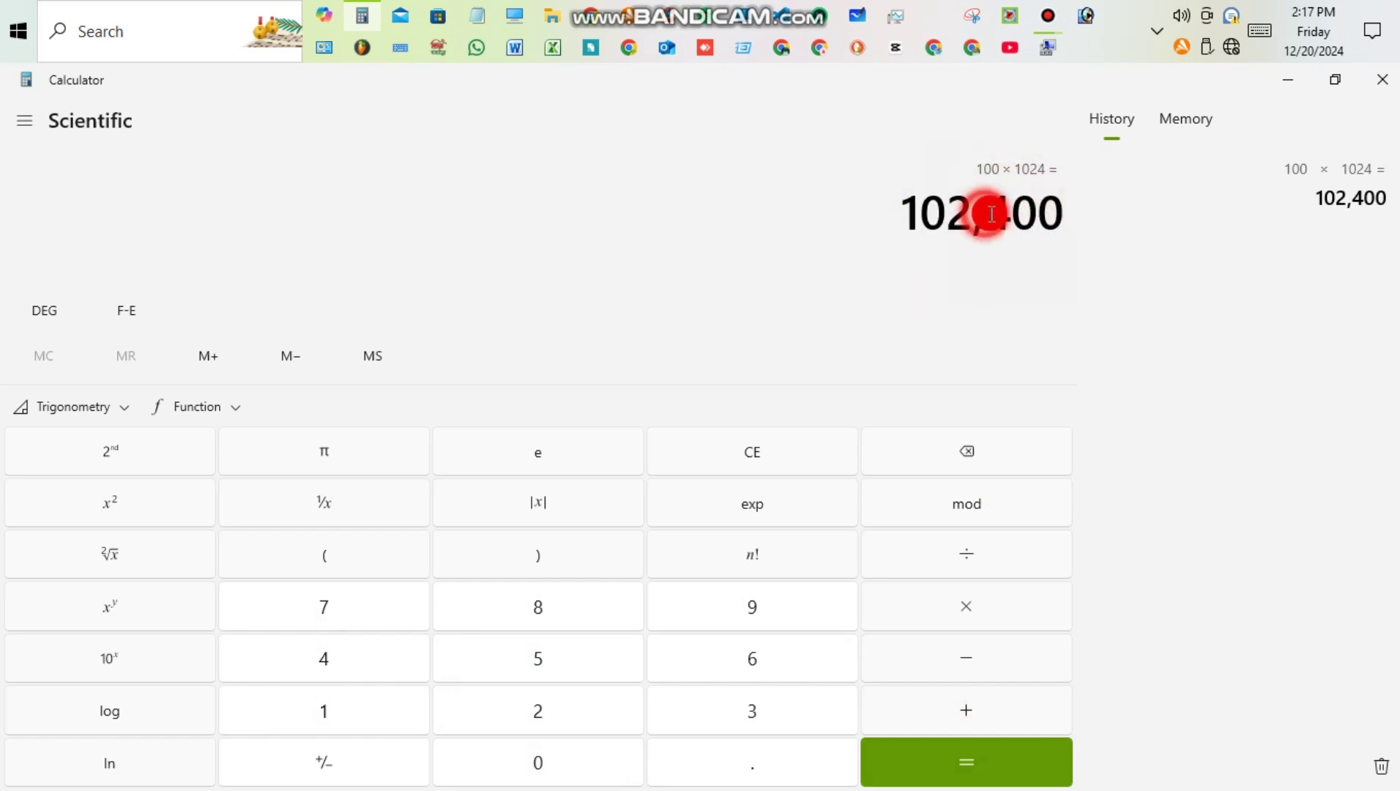
pyautogui.moveTo(985, 212); pyautogui.dragTo(1068, 211)
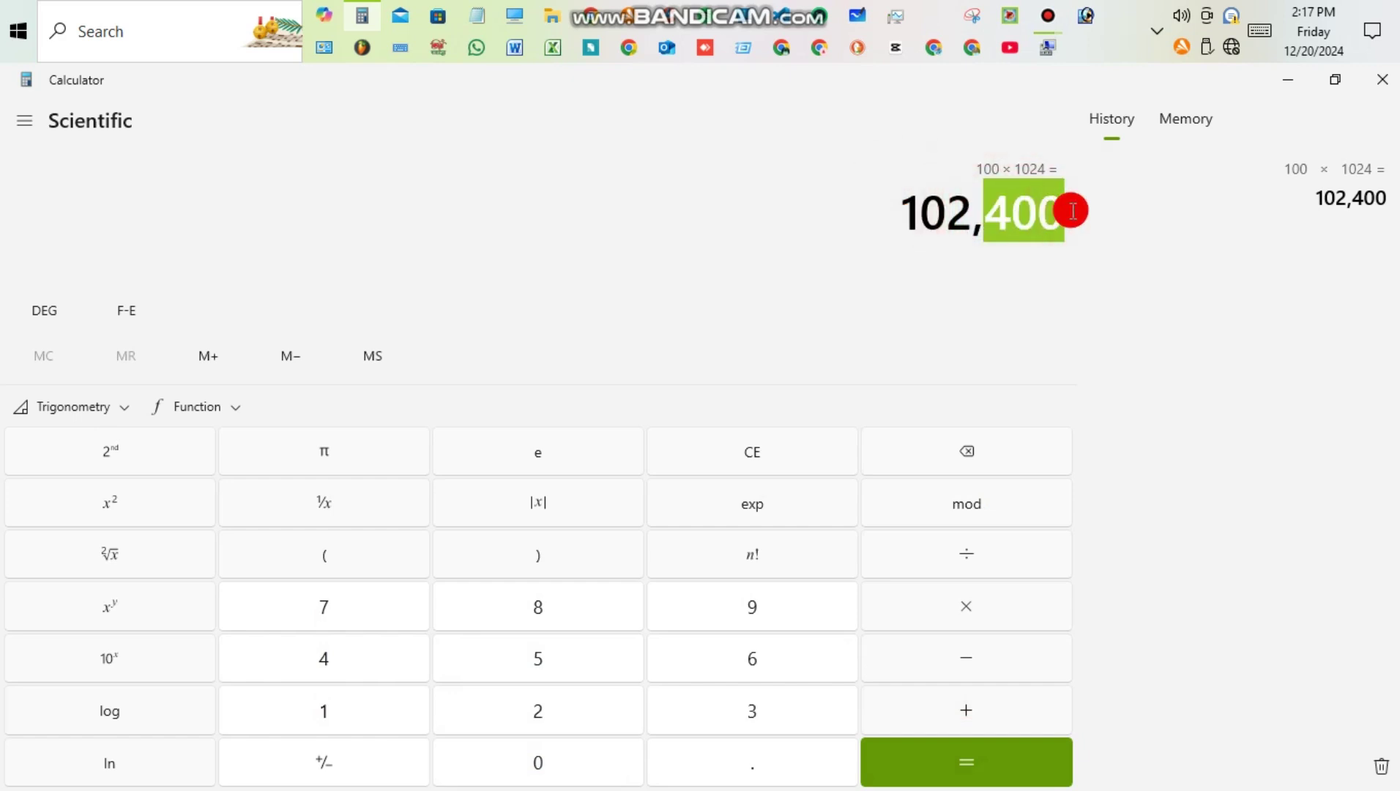
# Enter 102600 MB as Y:'s shrink amount and apply the shrink
pyautogui.click(1292, 94)
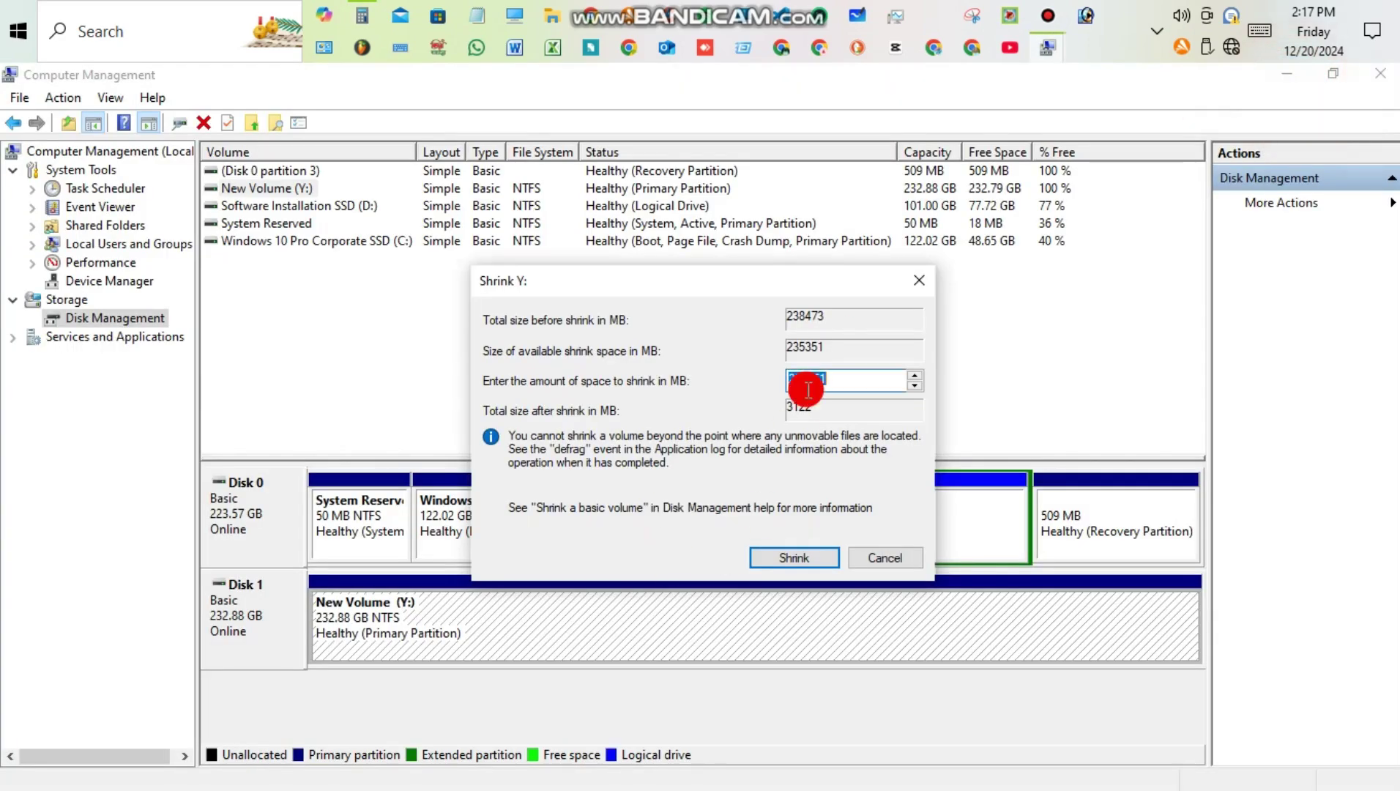
pyautogui.write('102')
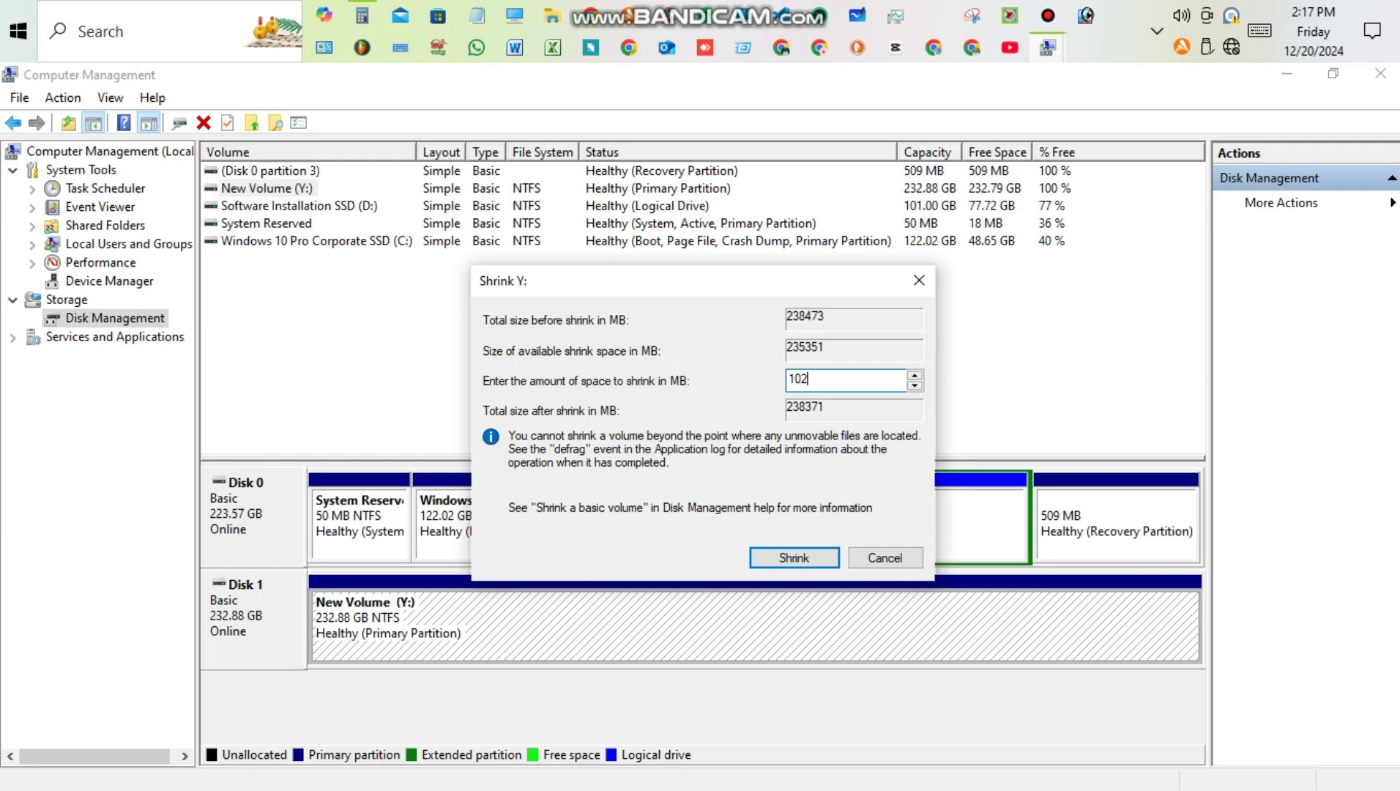
pyautogui.write('600')
pyautogui.click(362, 13)
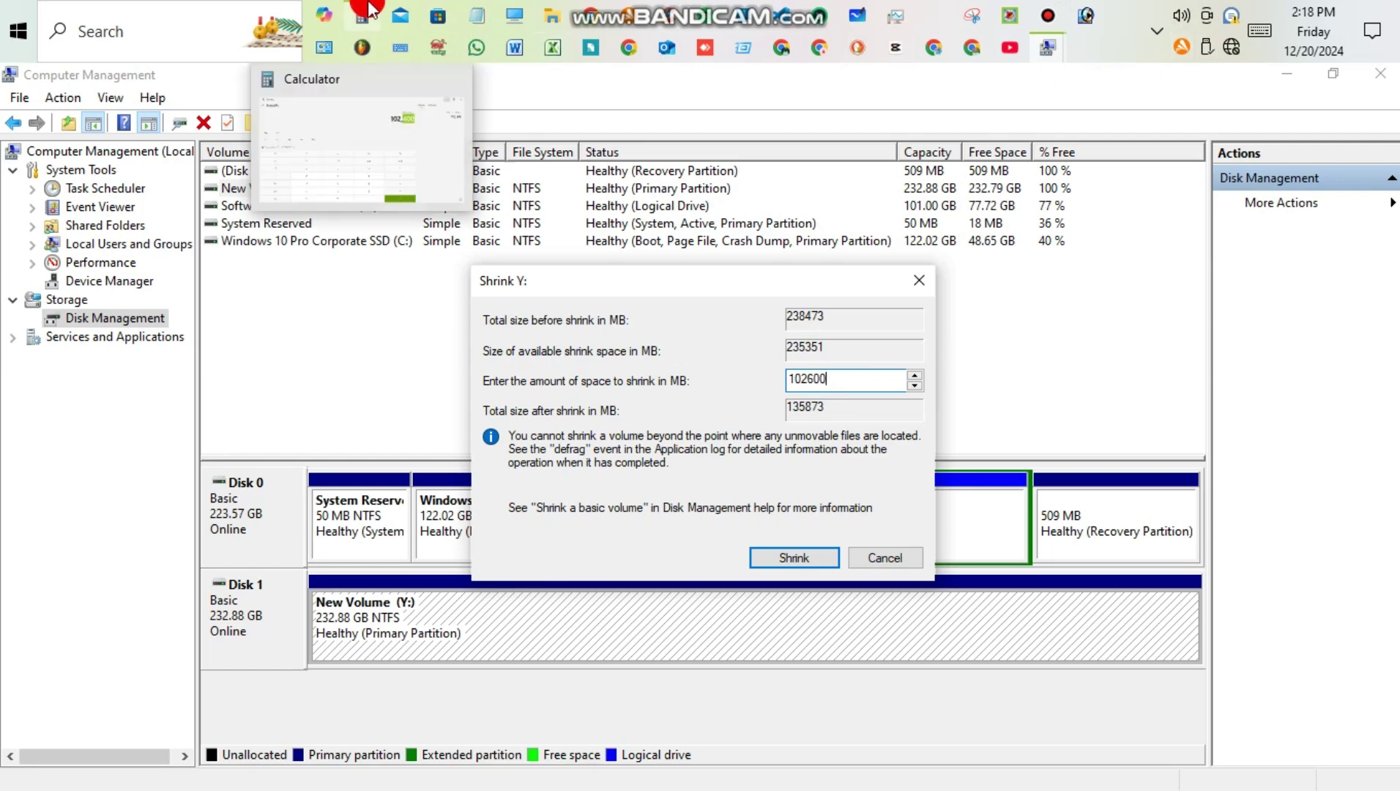
pyautogui.click(366, 11)
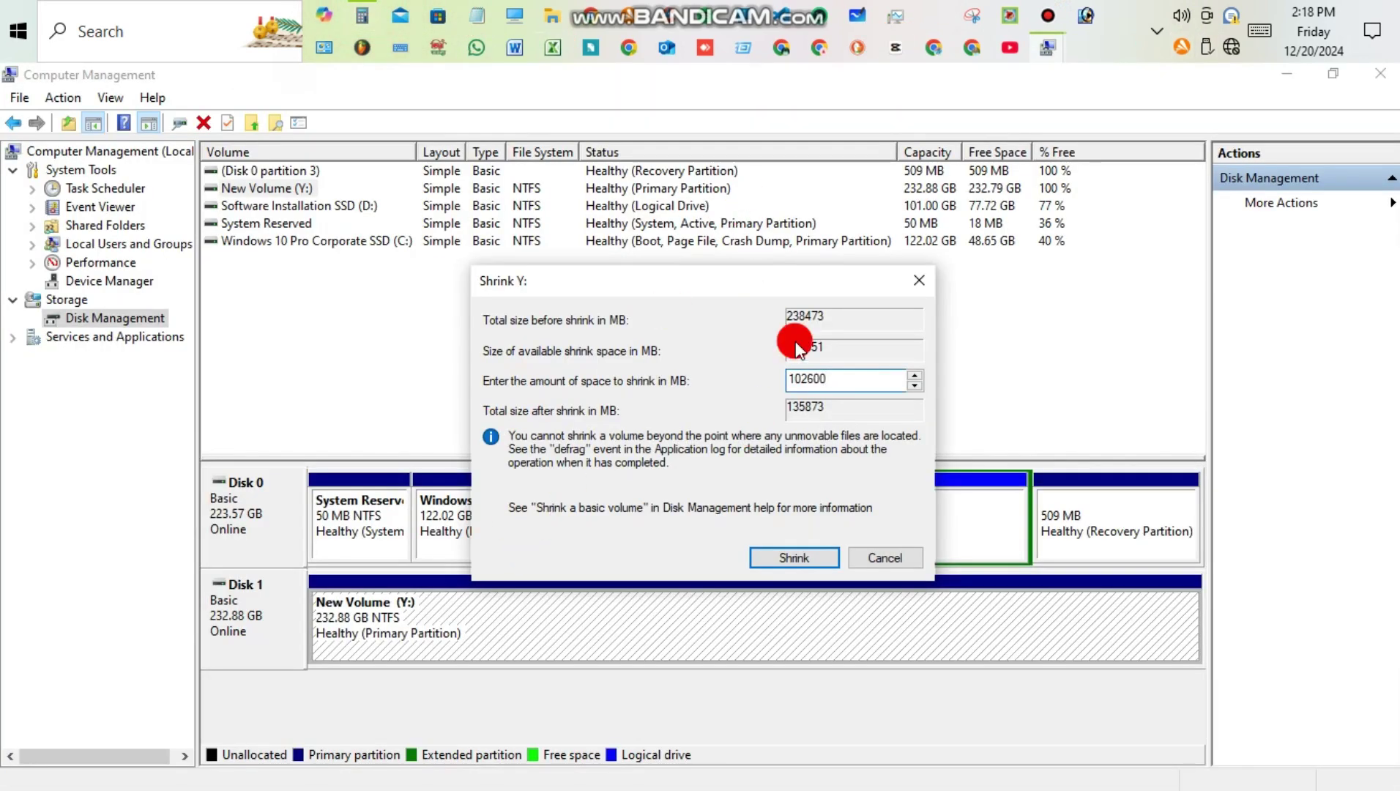
pyautogui.click(781, 565)
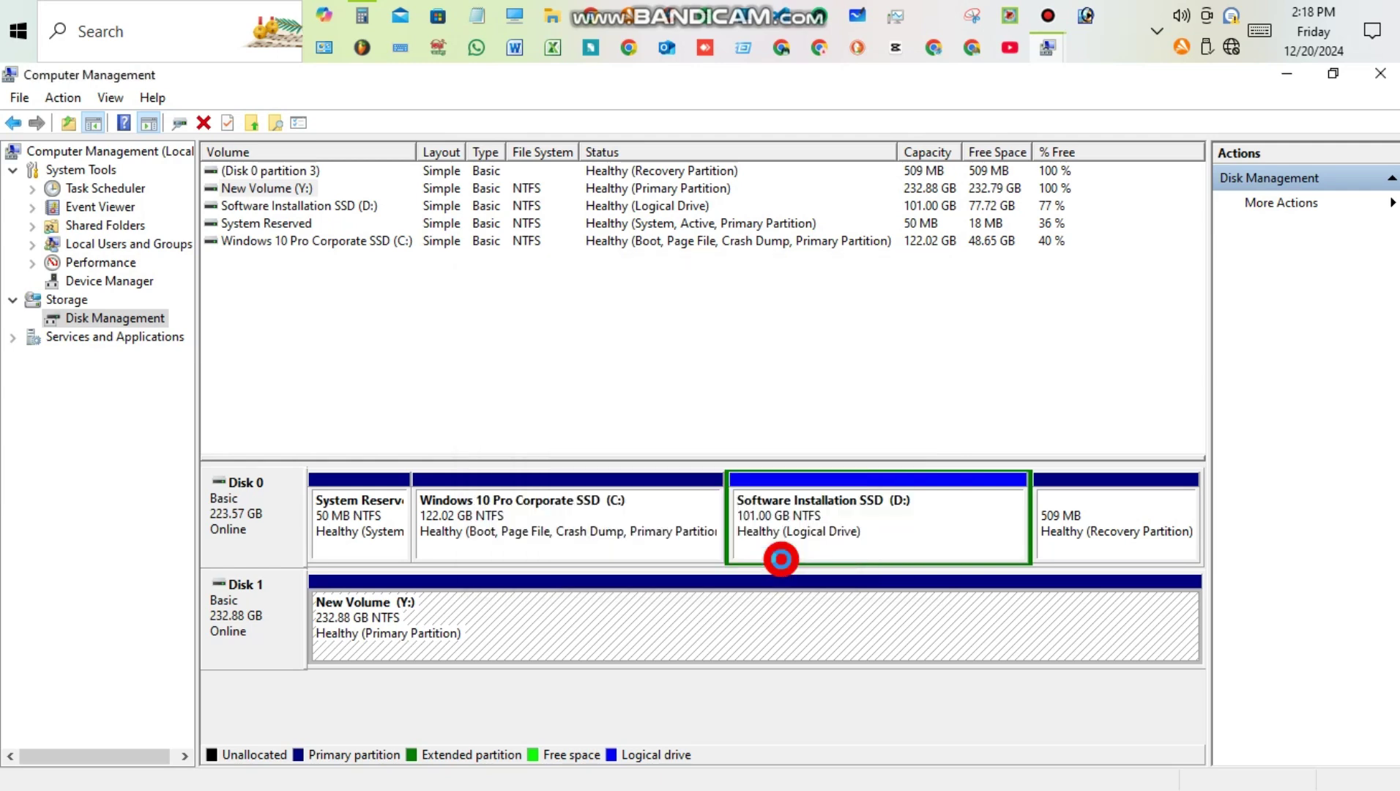
# Create a full 102599 MB simple volume with letter Z: and compression on the 100.20 GB unallocated space
pyautogui.click(818, 627)
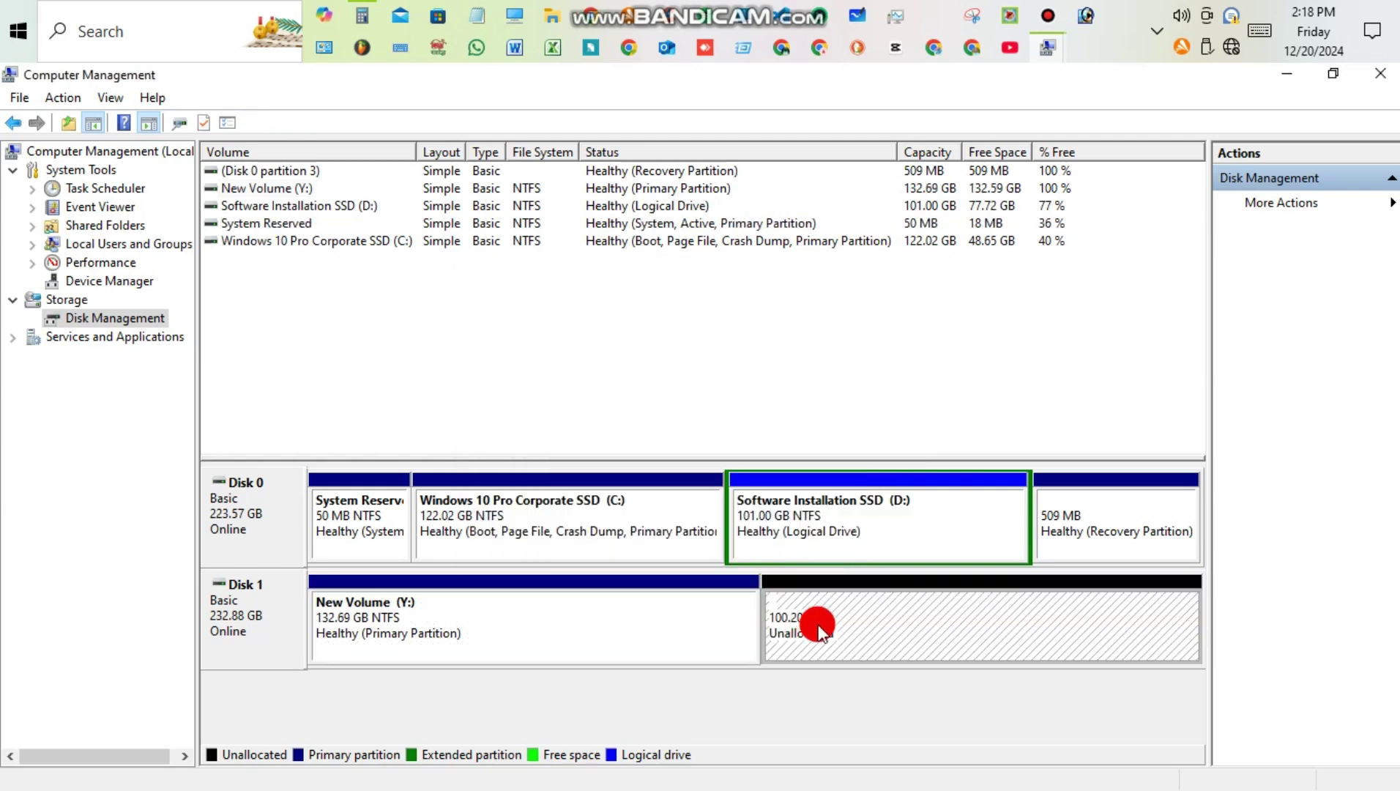
pyautogui.rightClick(818, 627)
pyautogui.click(933, 458)
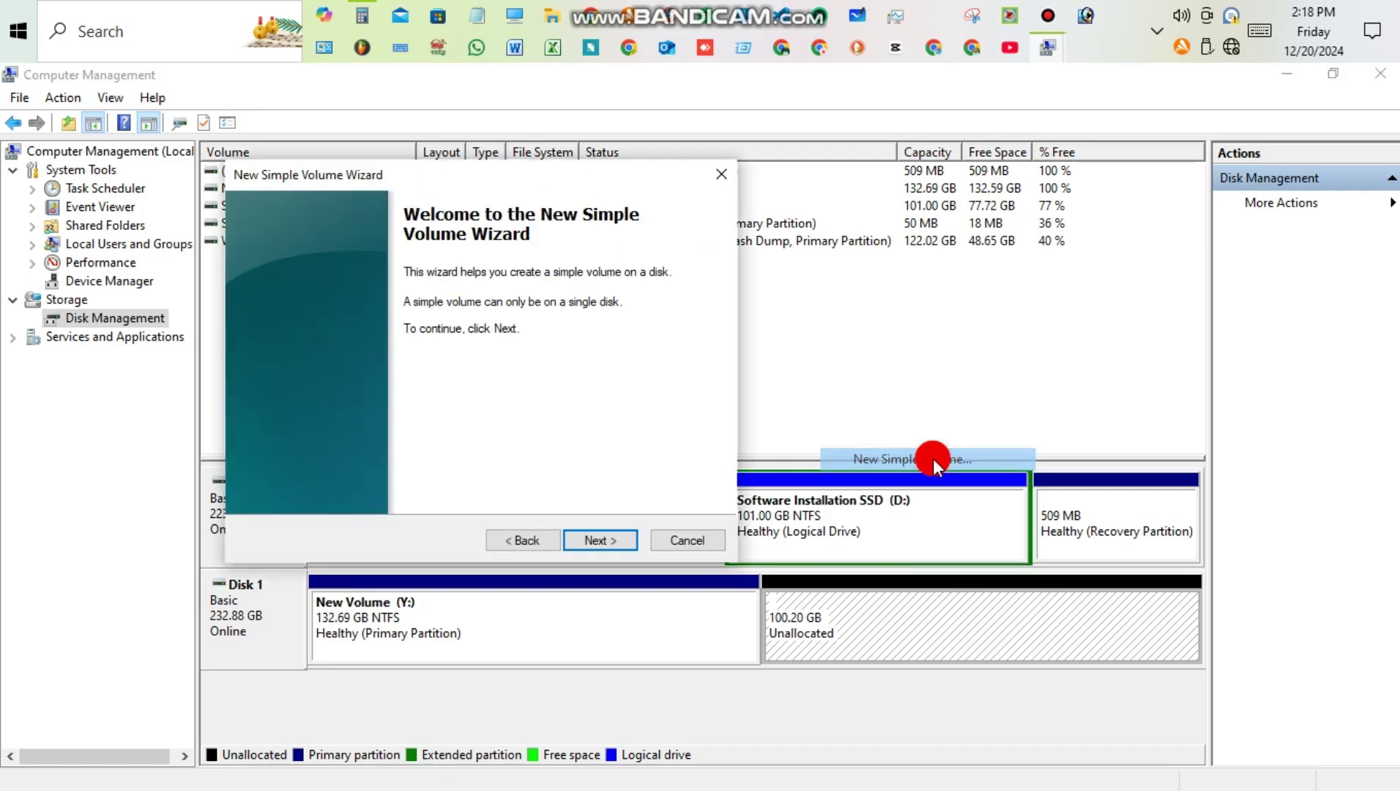
pyautogui.click(600, 539)
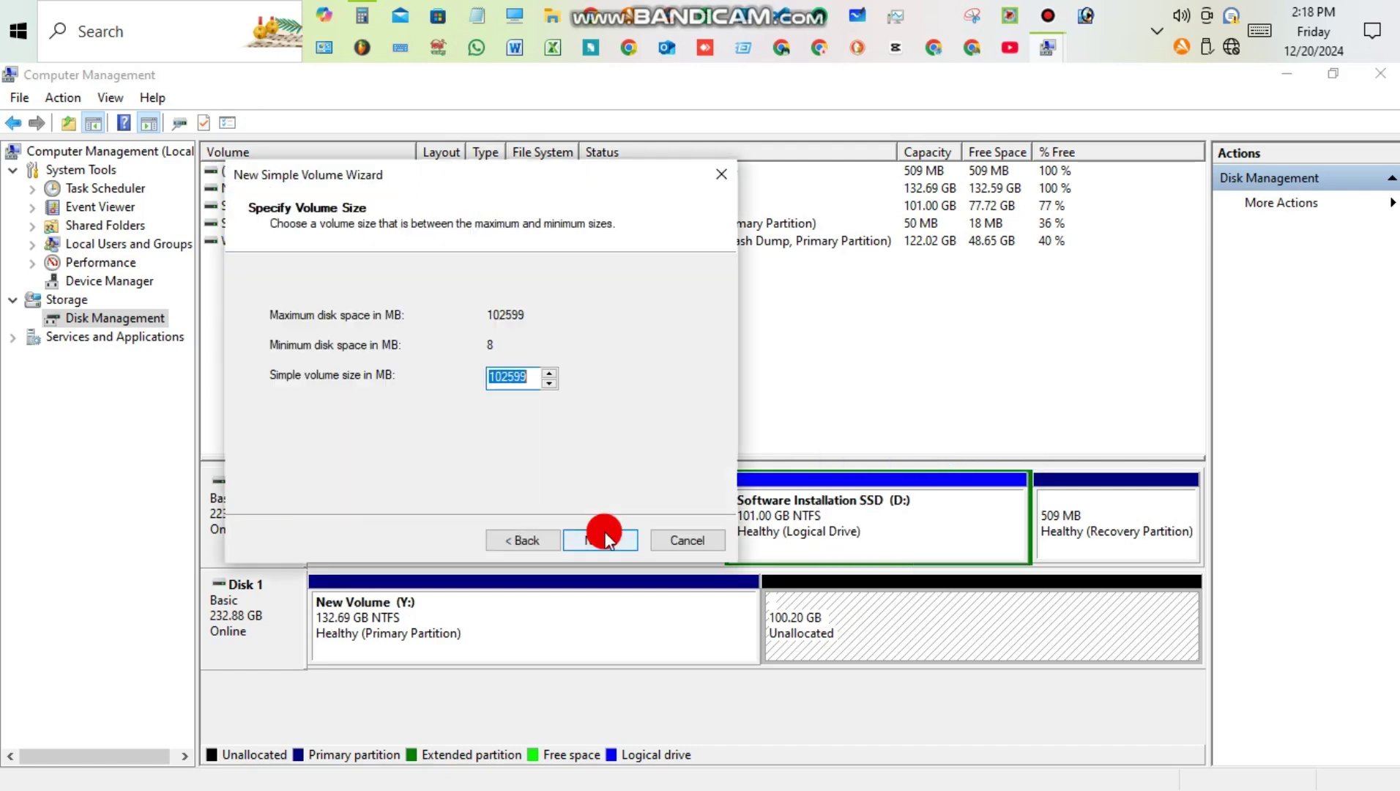
pyautogui.click(604, 536)
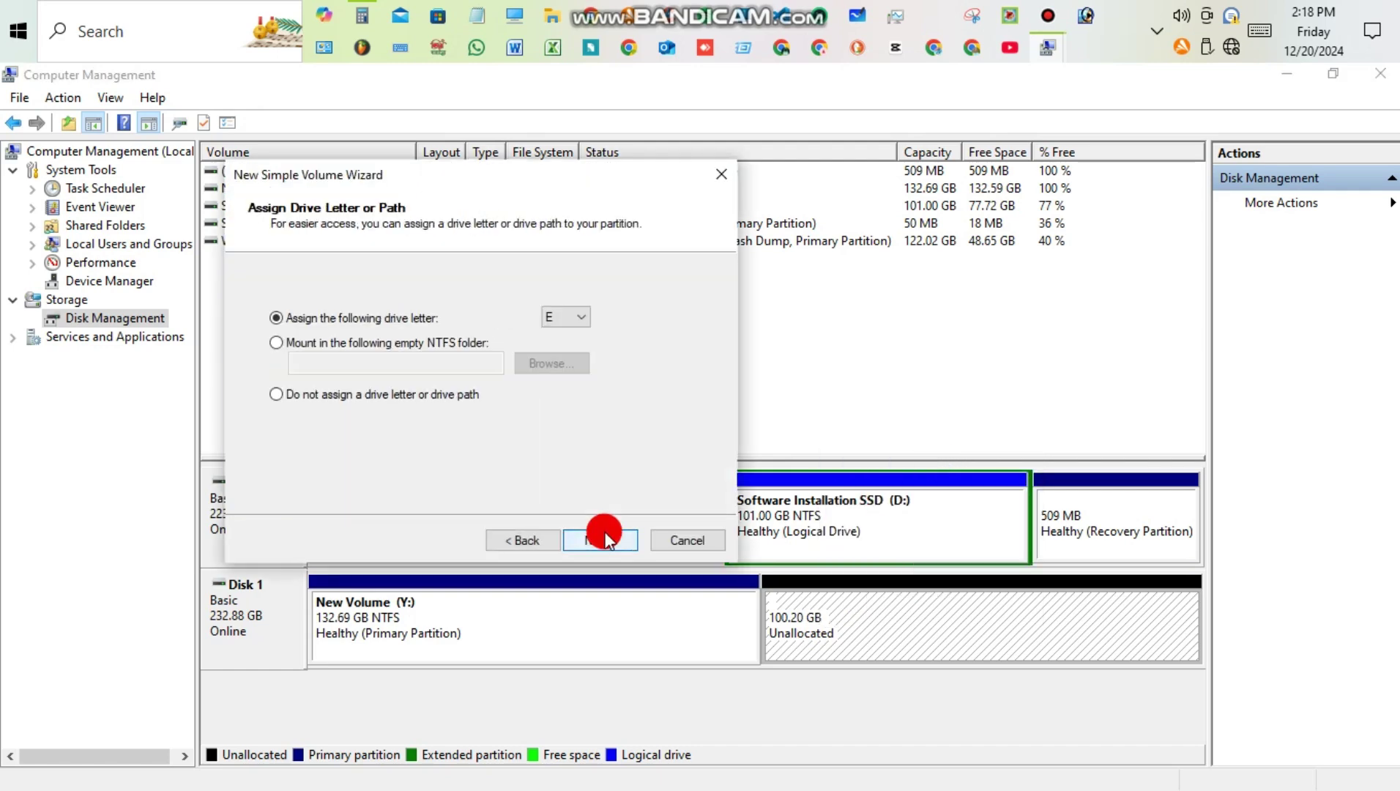
pyautogui.click(575, 320)
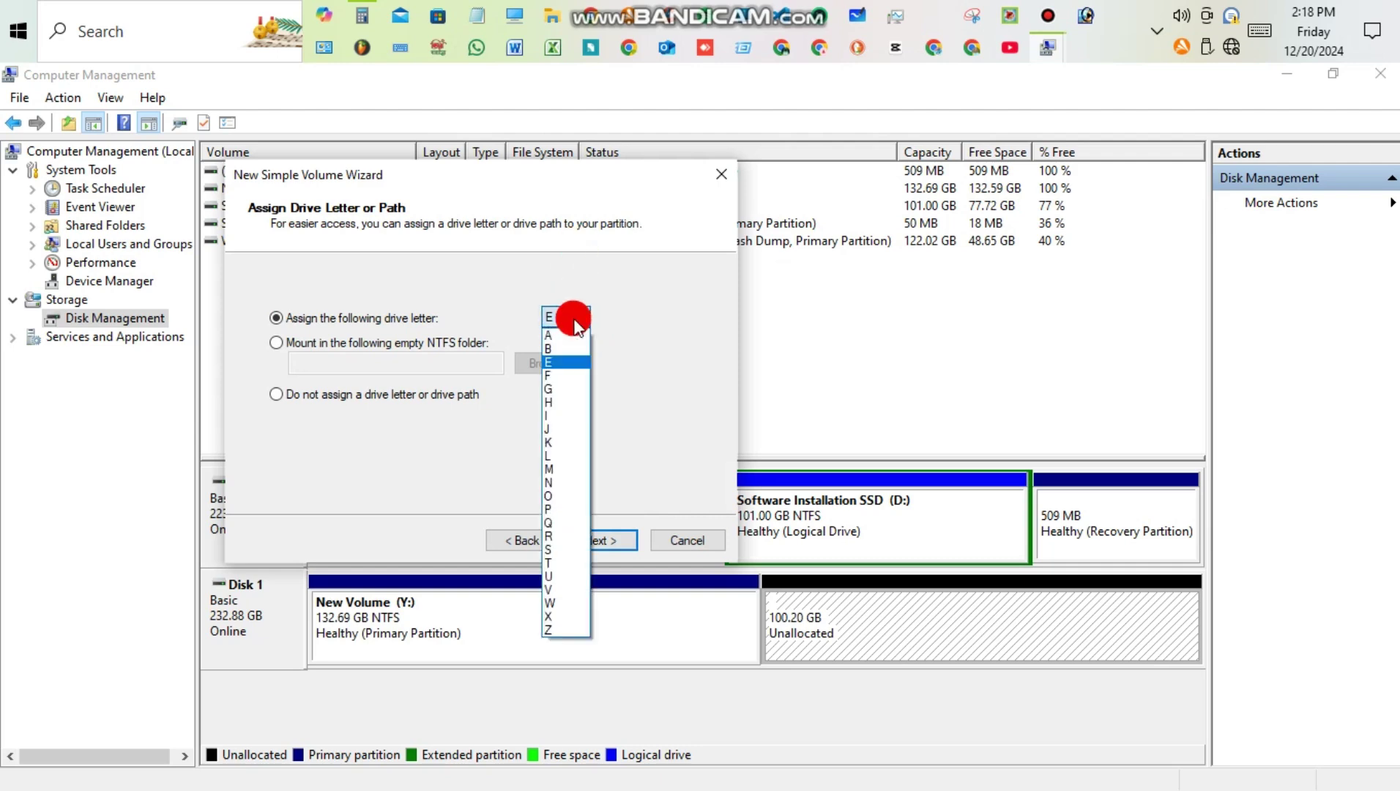
pyautogui.click(563, 631)
pyautogui.click(587, 542)
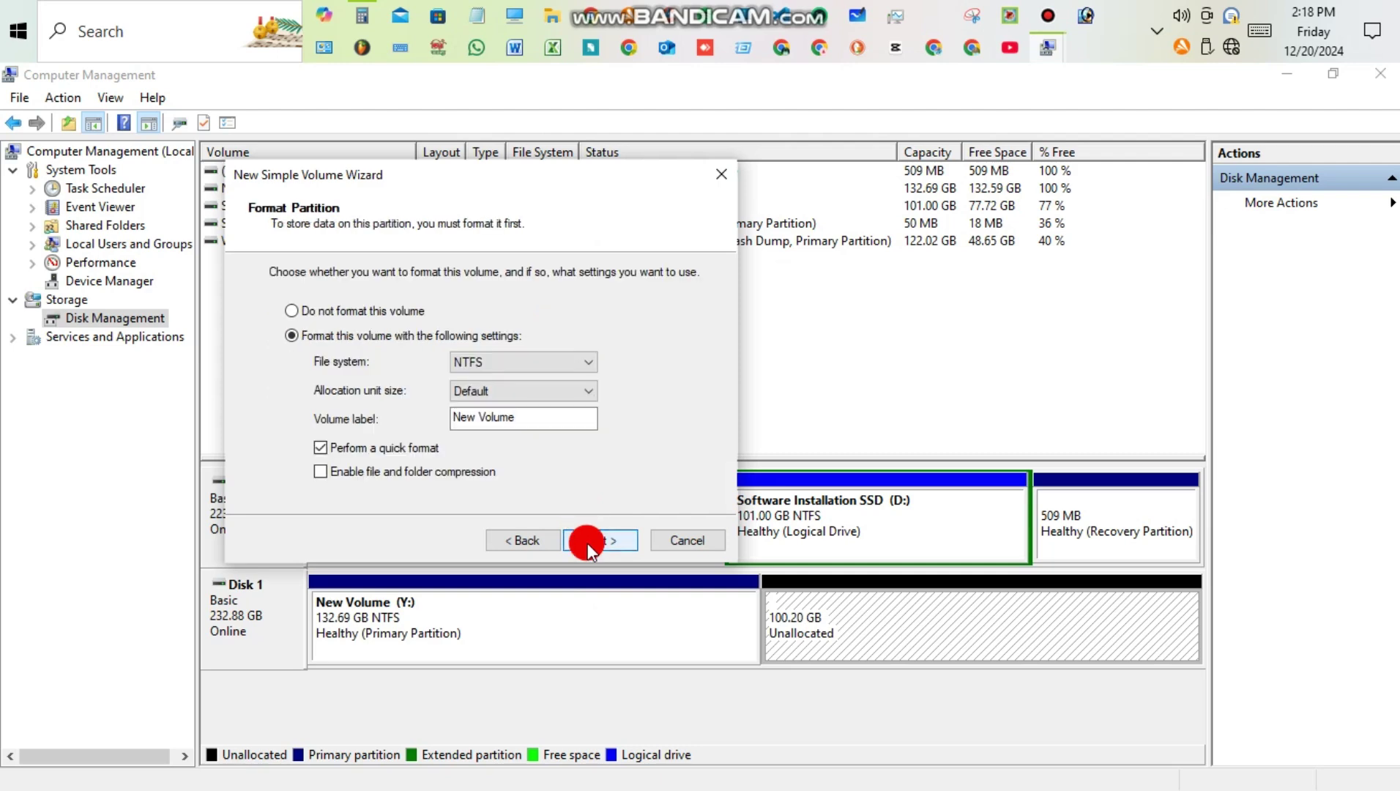
pyautogui.click(446, 471)
pyautogui.click(582, 539)
pyautogui.click(583, 539)
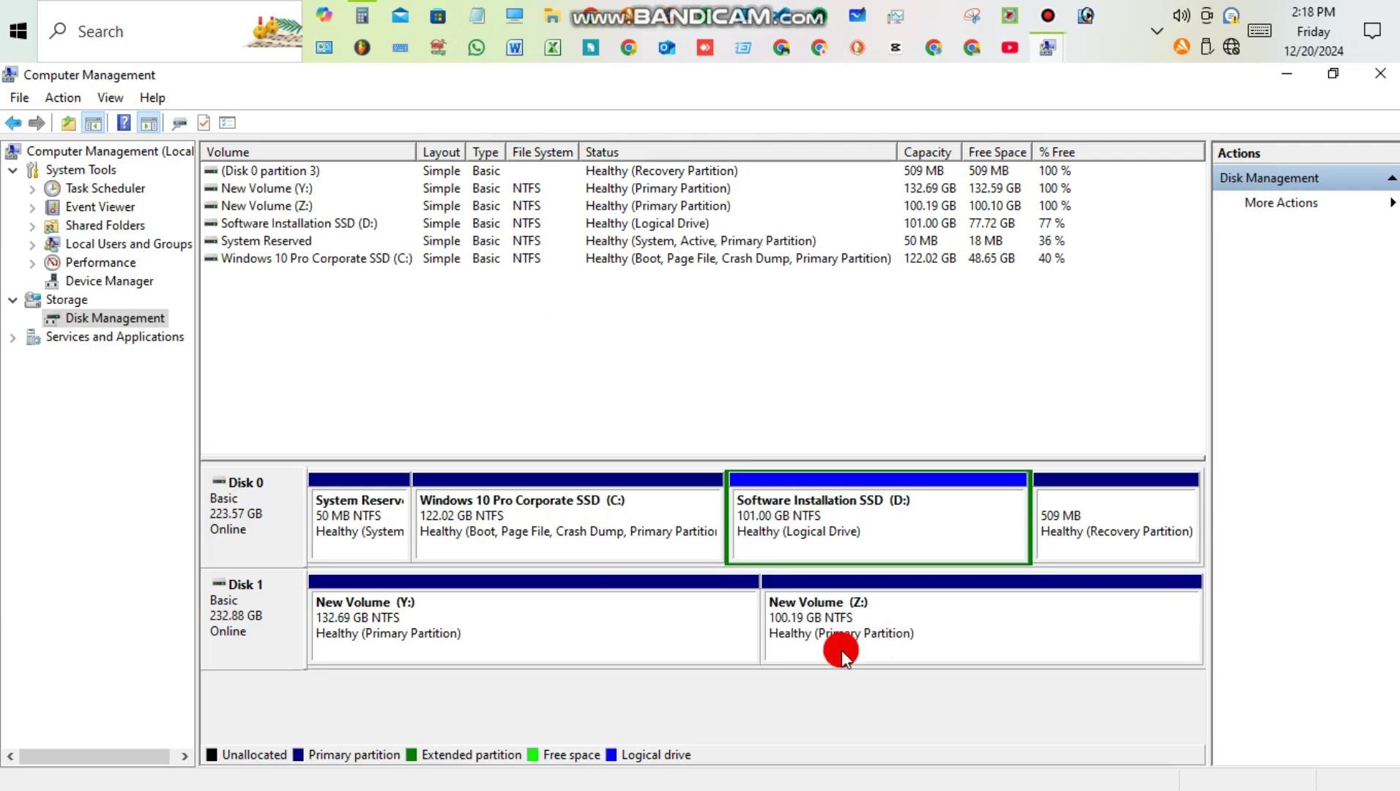
# Open Format for New Volume (Y:), tick compression, then cancel without formatting
pyautogui.click(599, 611)
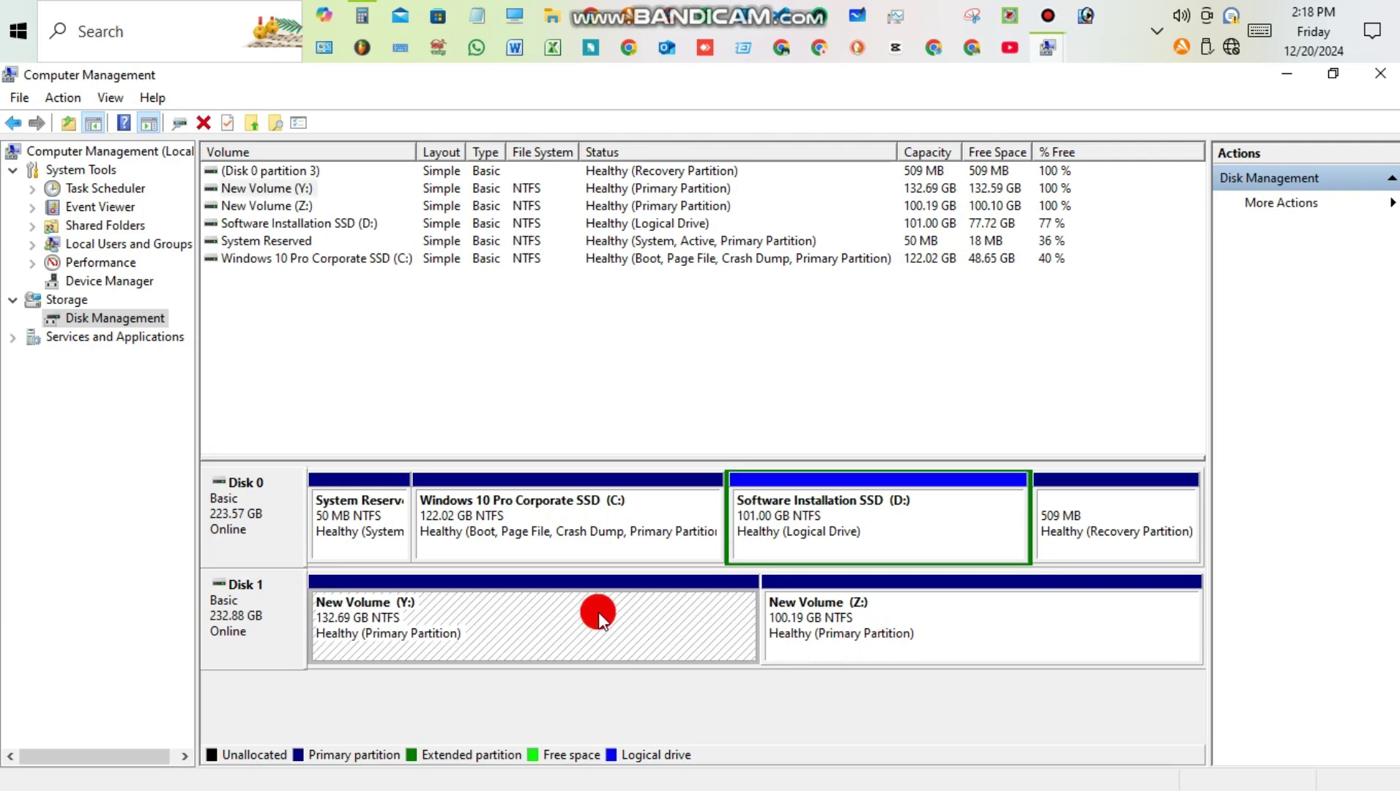
pyautogui.rightClick(598, 611)
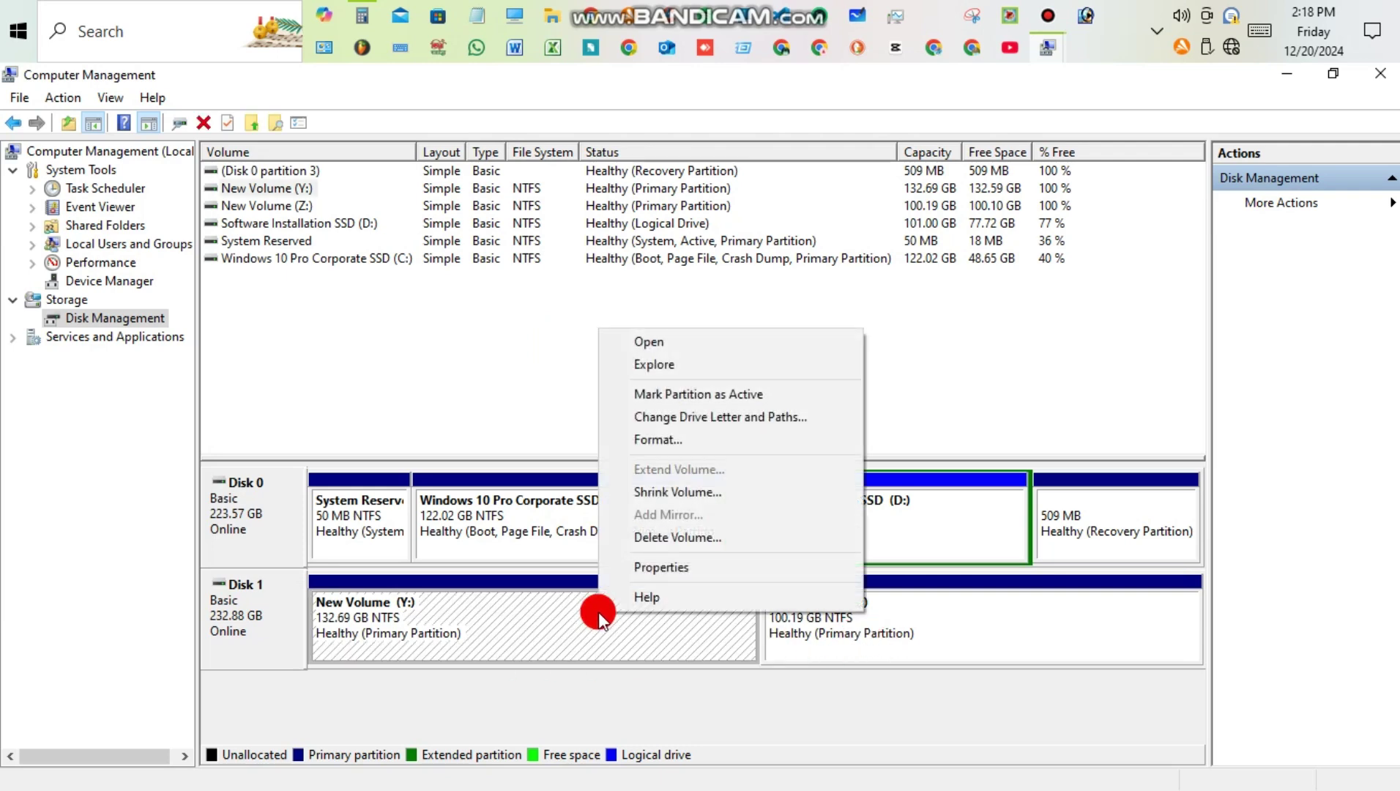
pyautogui.click(681, 439)
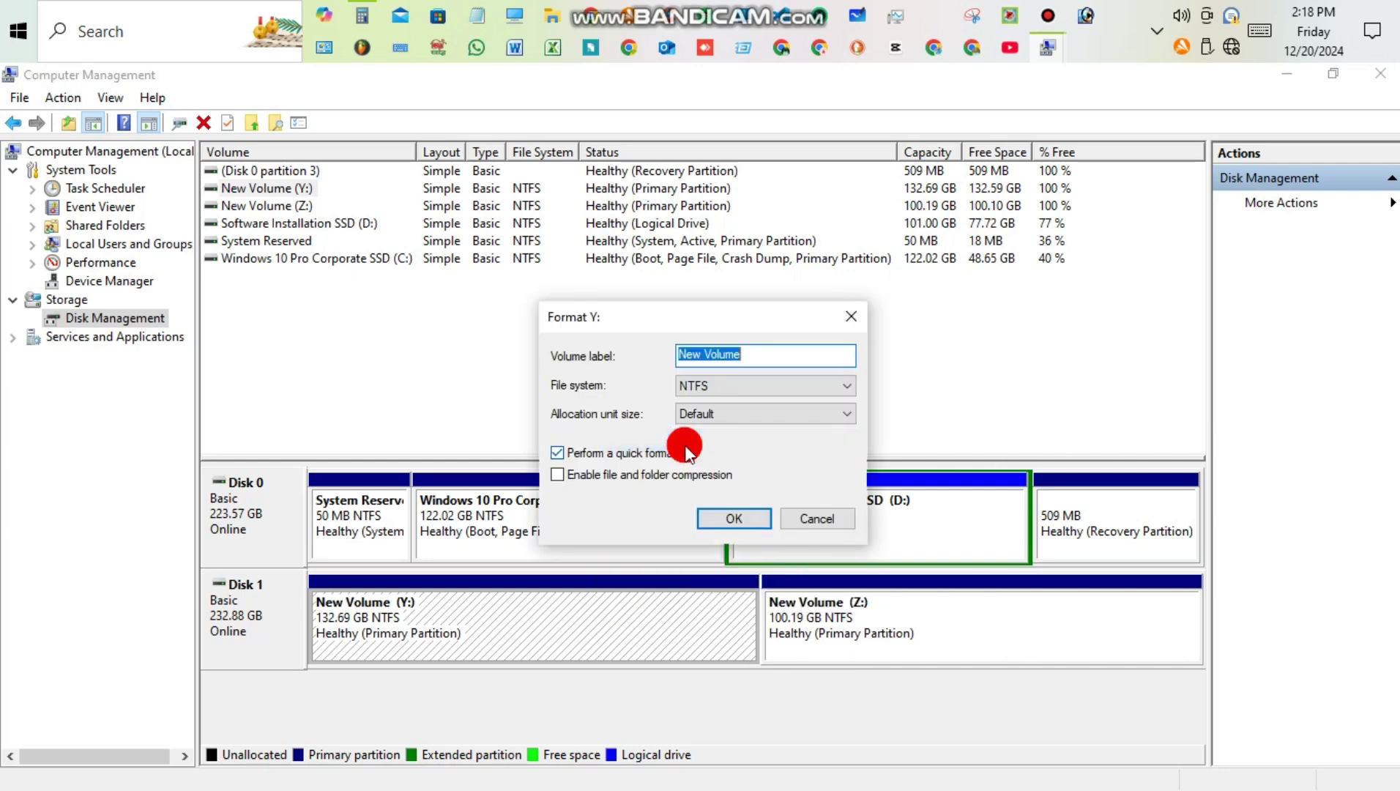
pyautogui.click(603, 475)
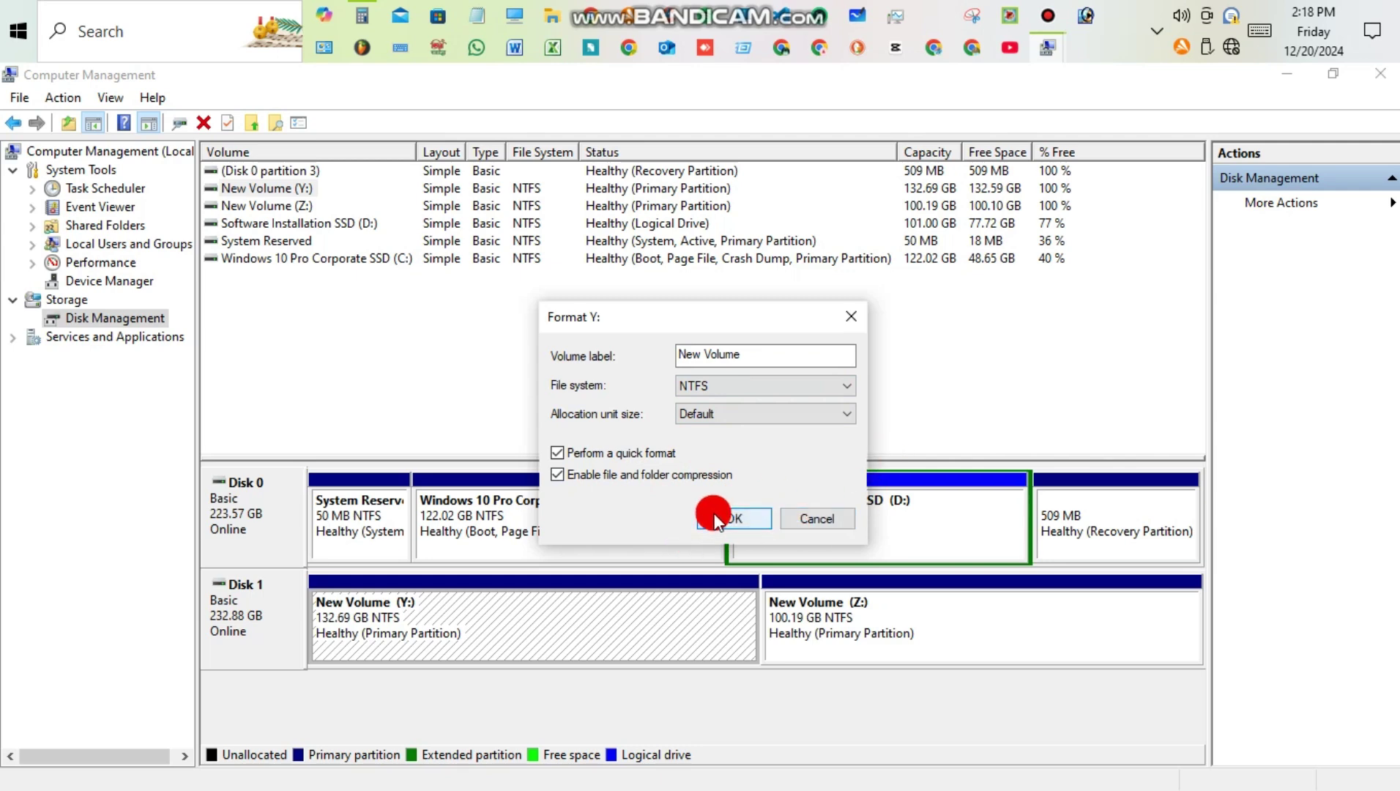
pyautogui.click(838, 521)
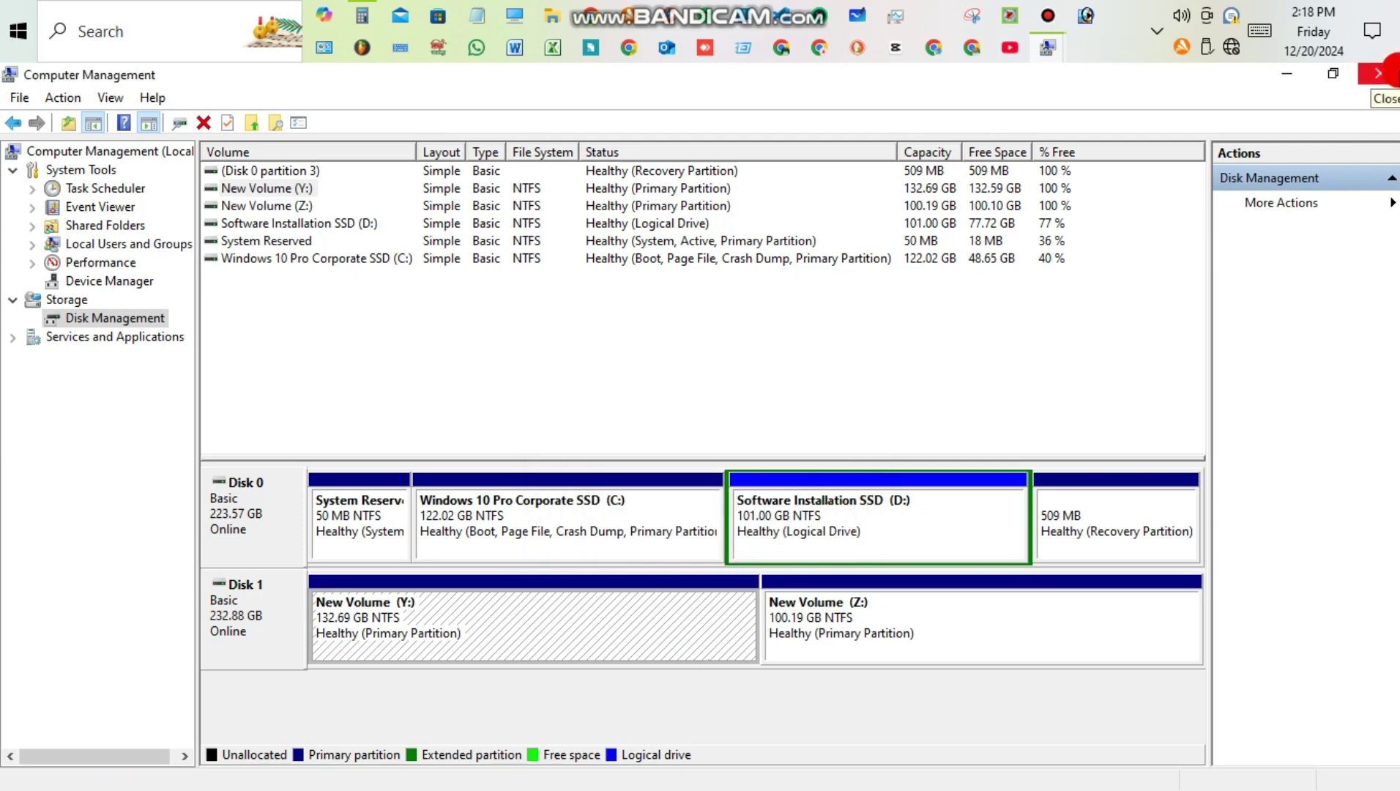
# Close Disk Management and open This PC in File Explorer
pyautogui.click(1283, 73)
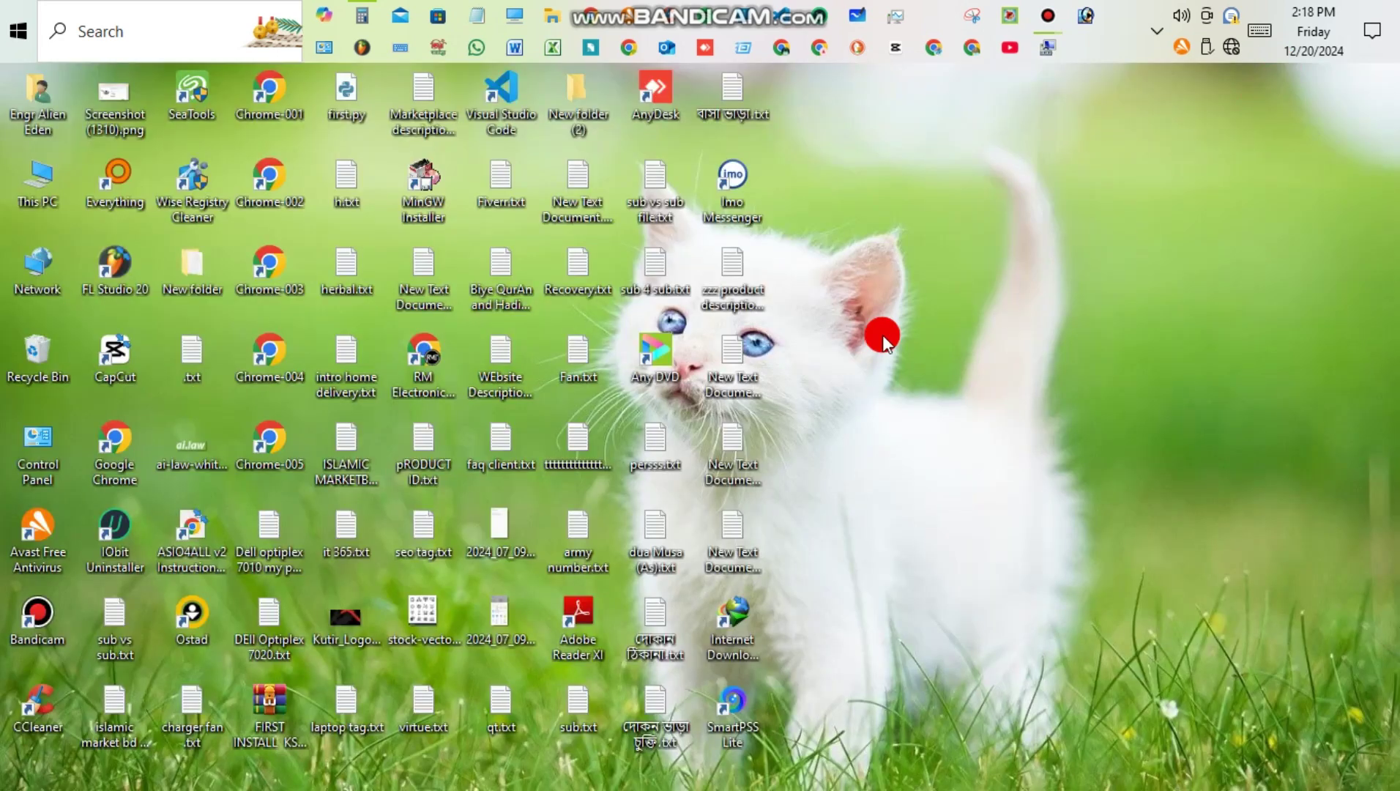
pyautogui.click(38, 211)
pyautogui.doubleClick(49, 189)
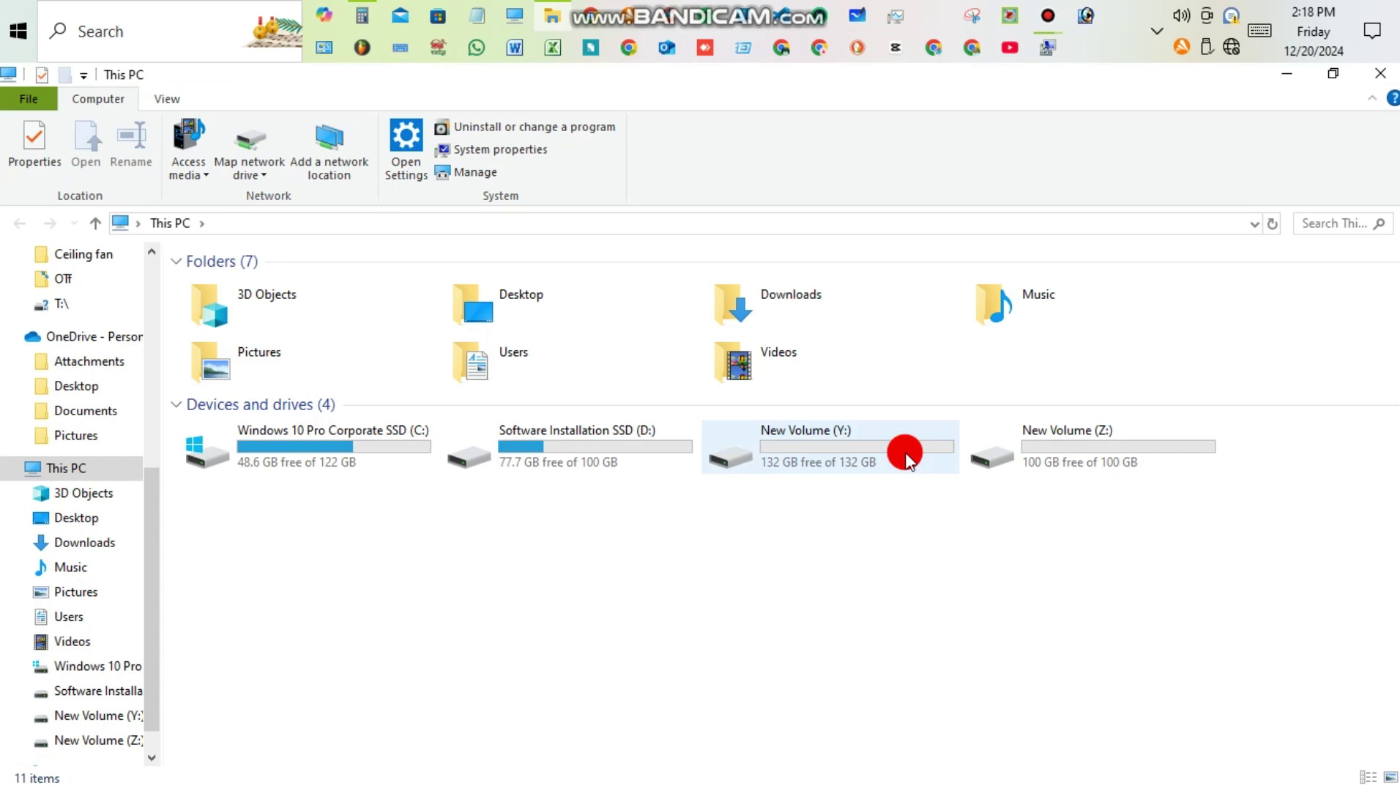
# Quick-format New Volume (Y:) as NTFS, confirming the data erase and completion
pyautogui.rightClick(911, 455)
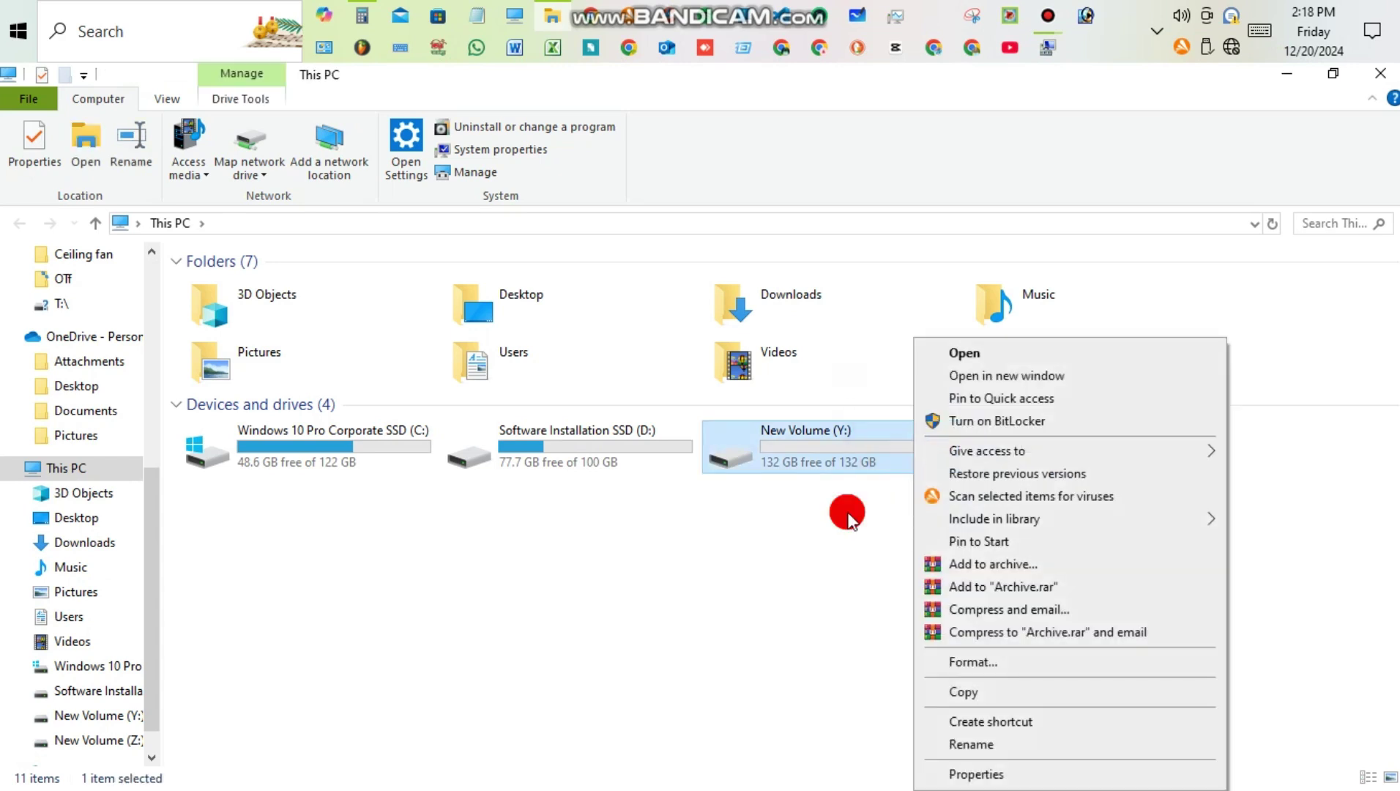
pyautogui.click(842, 514)
pyautogui.rightClick(861, 460)
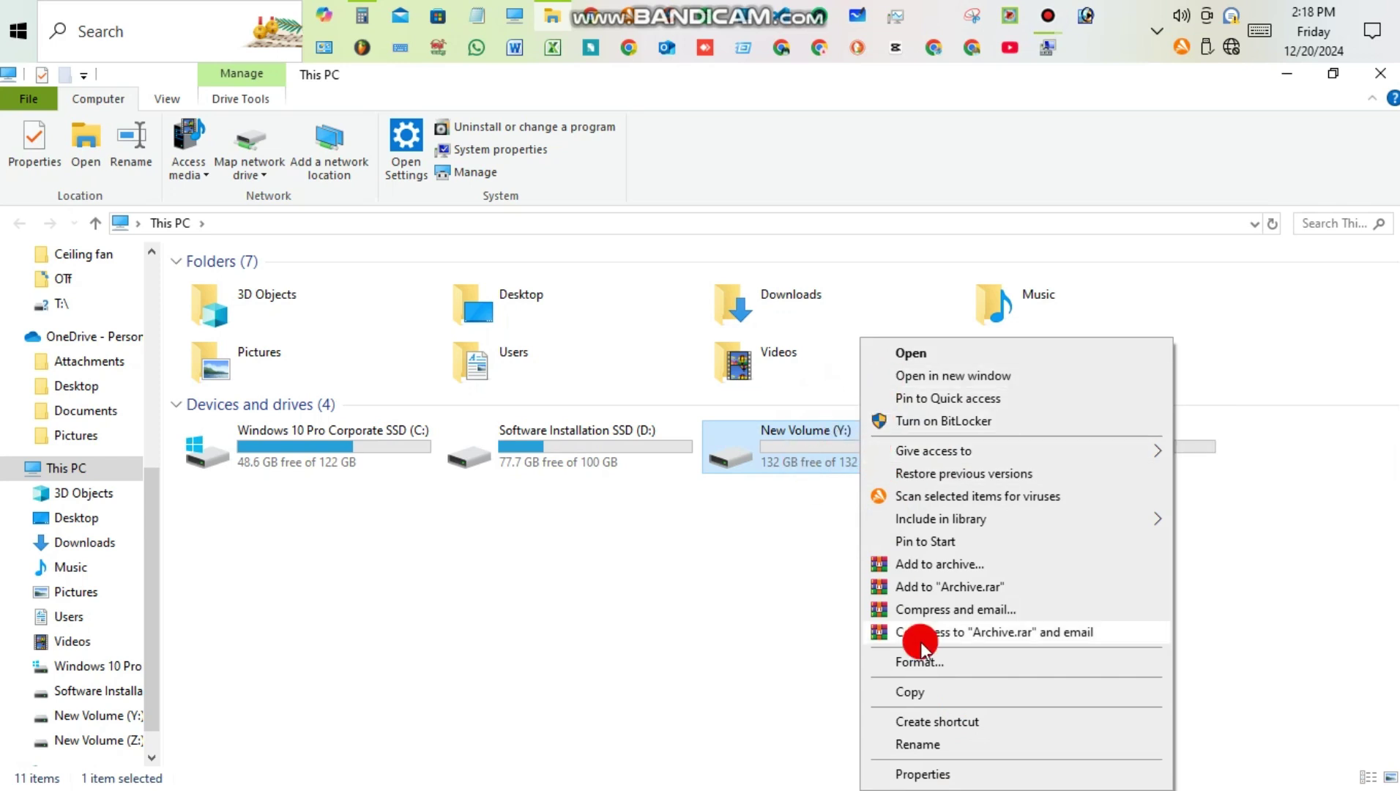
pyautogui.click(920, 663)
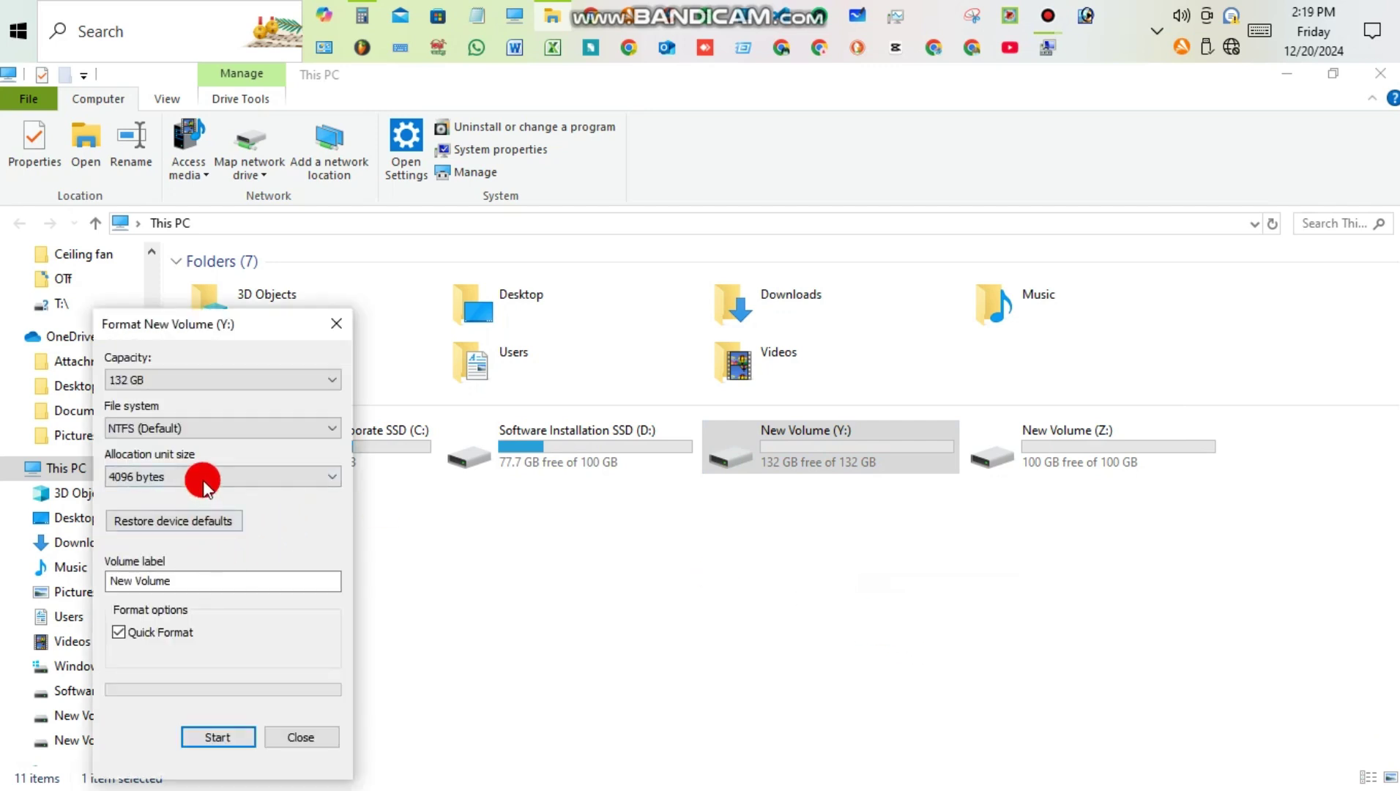
pyautogui.click(208, 429)
pyautogui.click(206, 426)
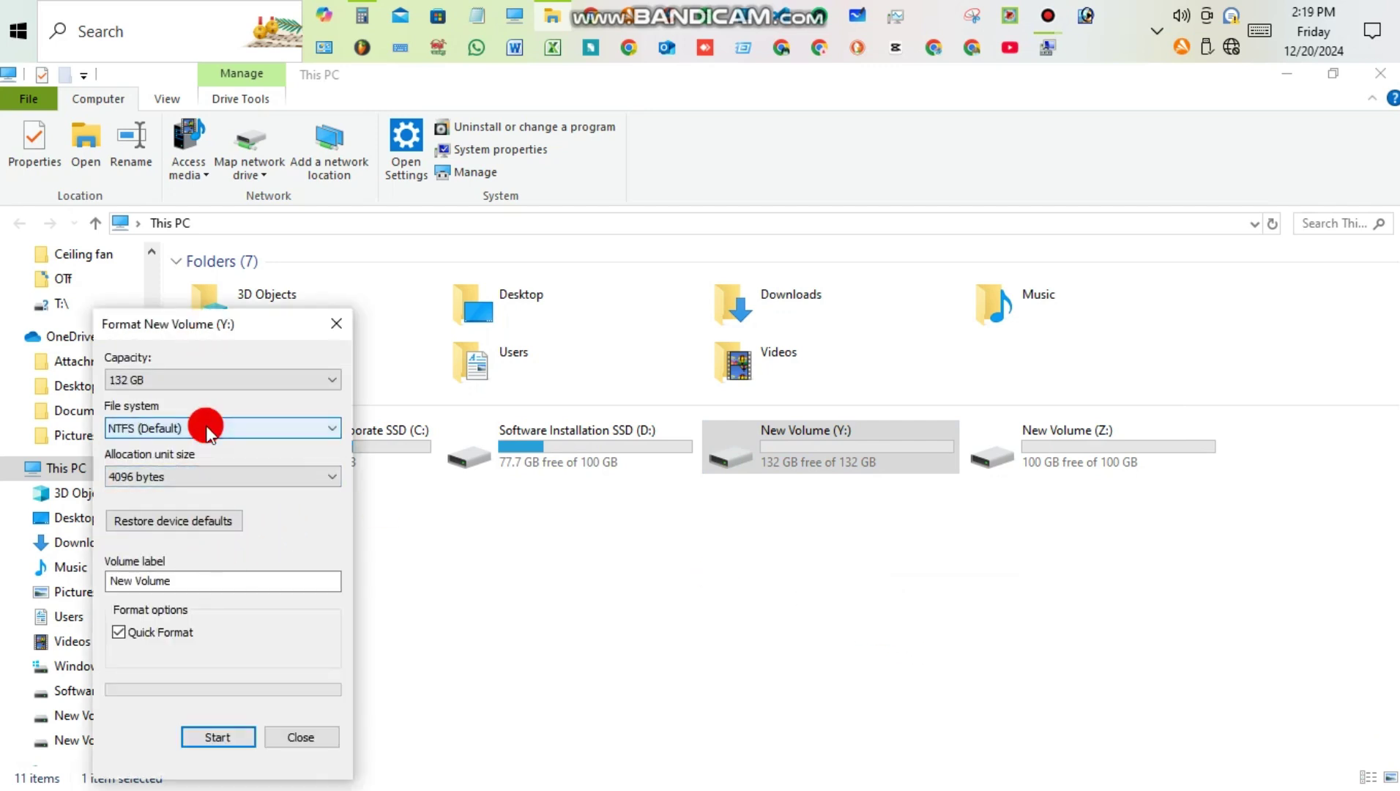
pyautogui.click(221, 729)
pyautogui.click(727, 429)
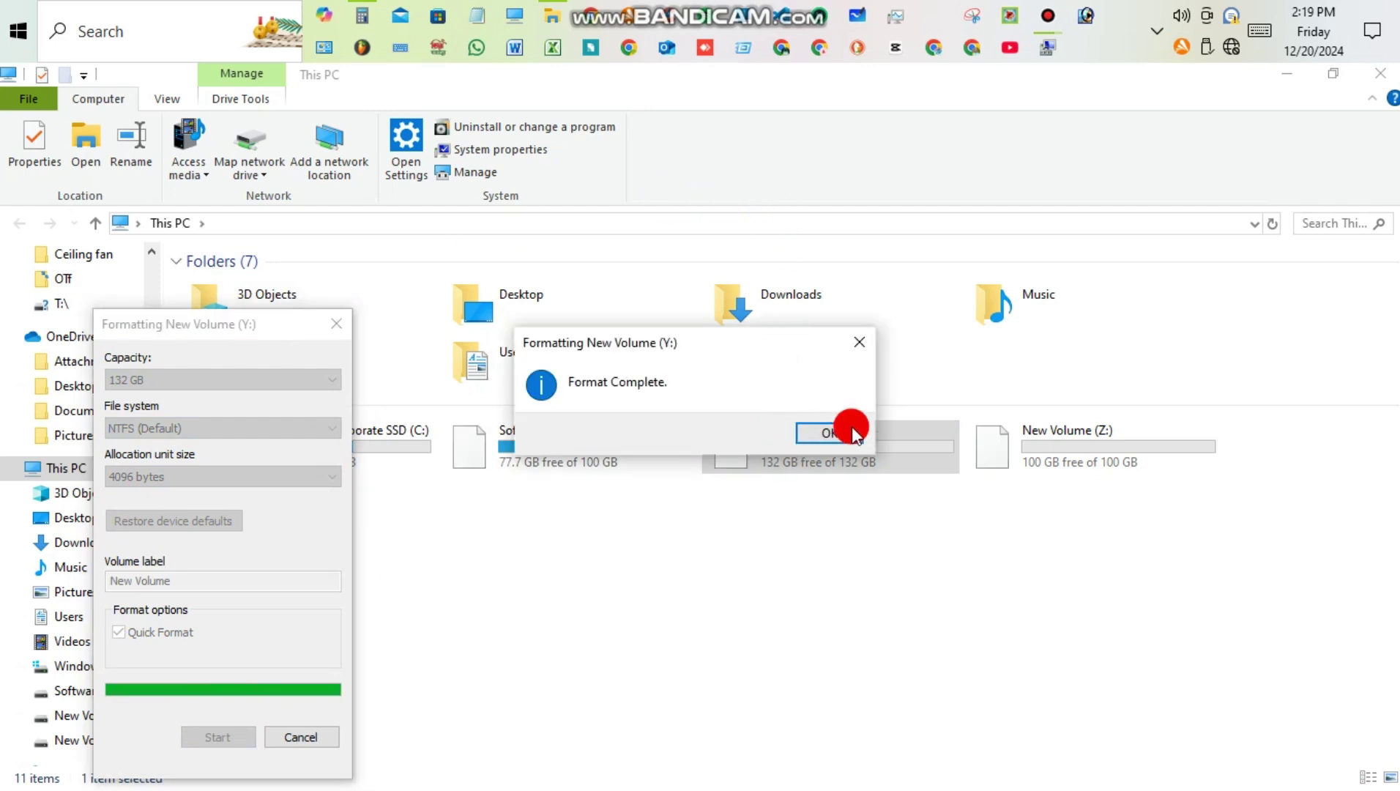
pyautogui.click(852, 435)
# Quick-format the 100 GB New Volume (Z:) as NTFS with 4096-byte allocation units, accepting the data-erase warning
pyautogui.click(1091, 442)
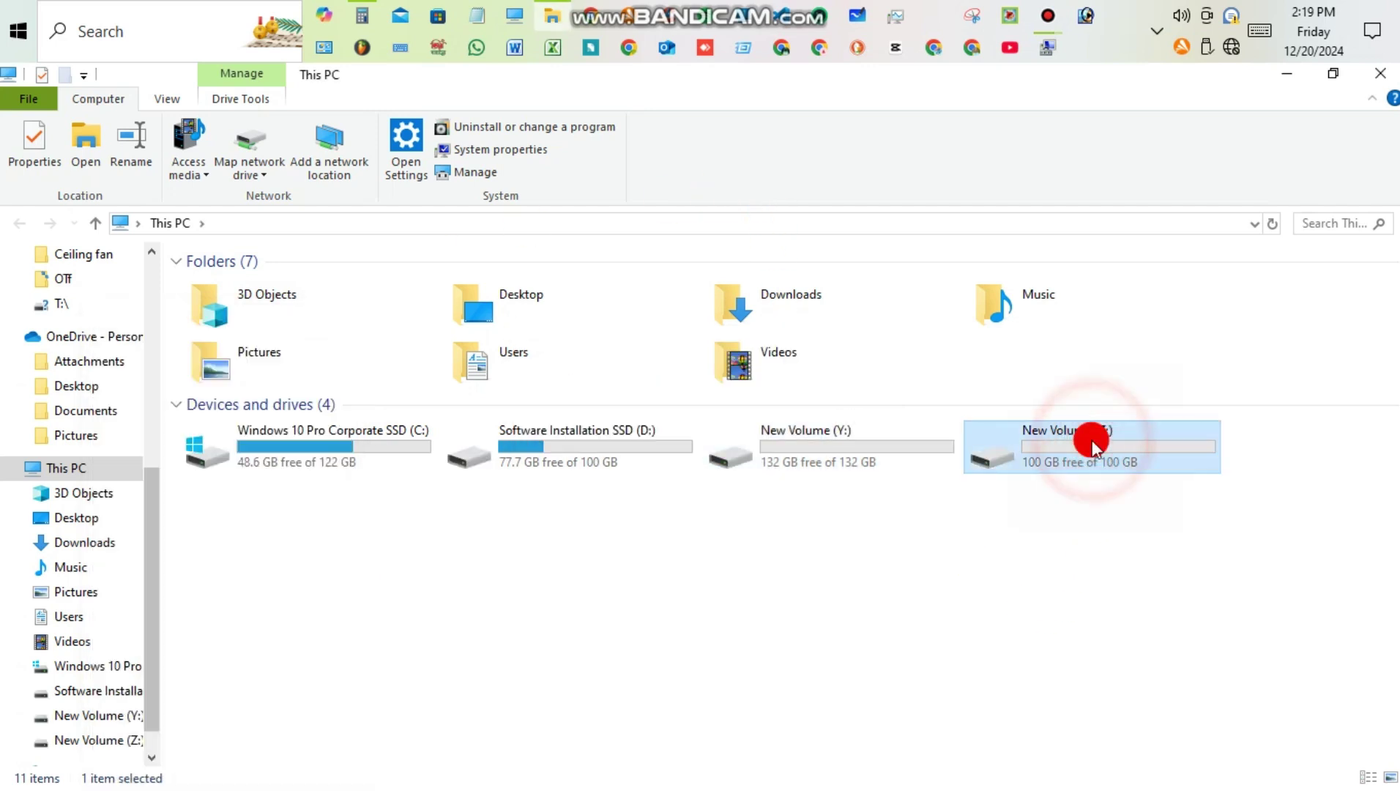
pyautogui.rightClick(1093, 442)
pyautogui.click(1151, 662)
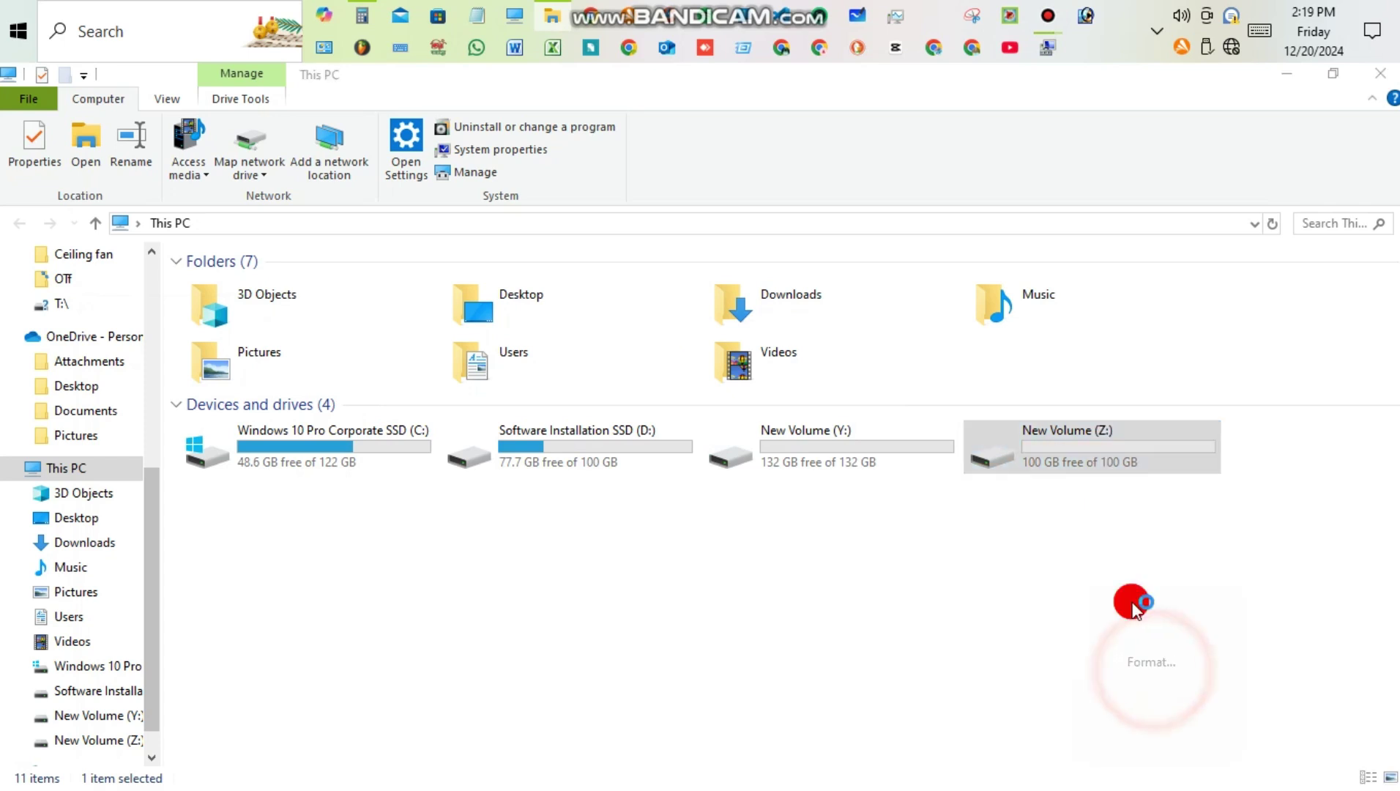
pyautogui.moveTo(286, 333); pyautogui.dragTo(963, 202)
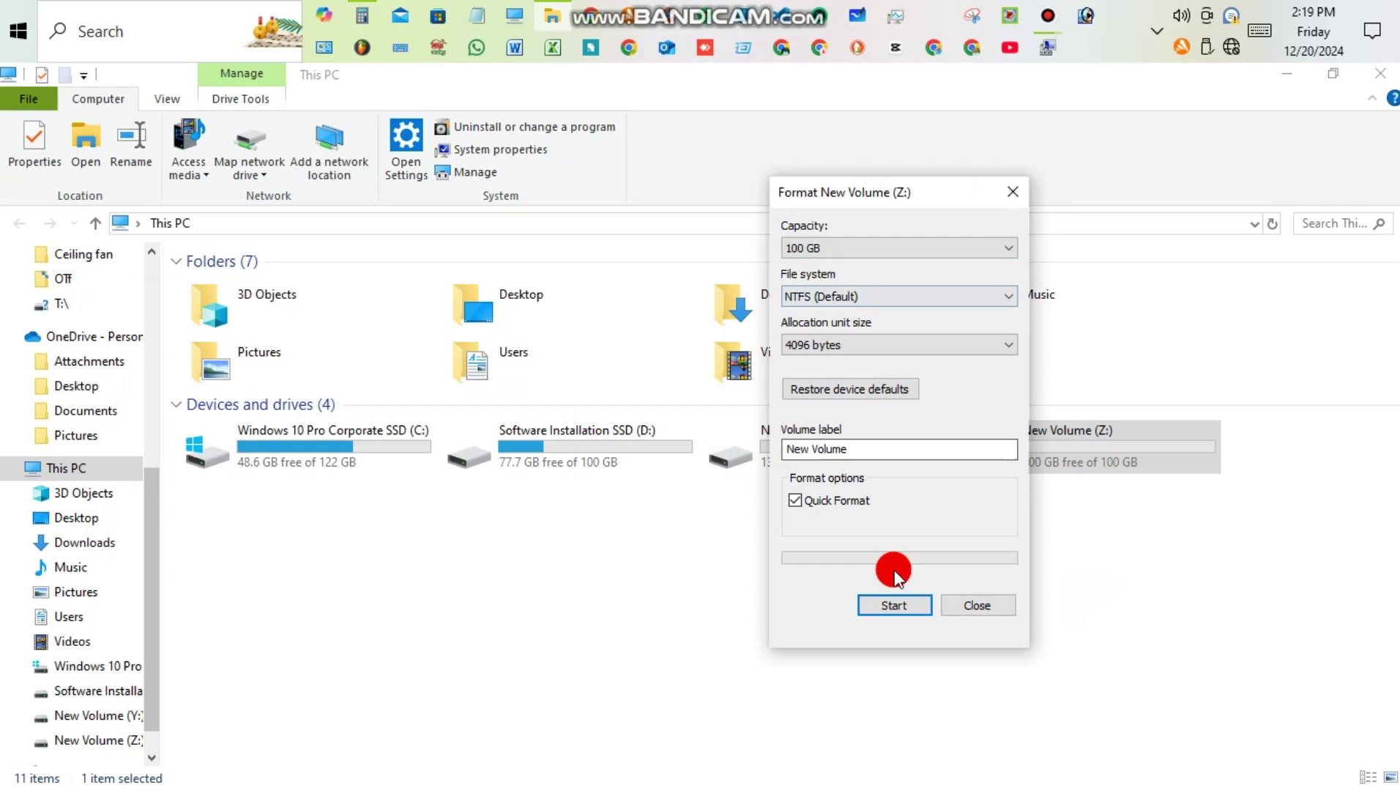
pyautogui.click(889, 604)
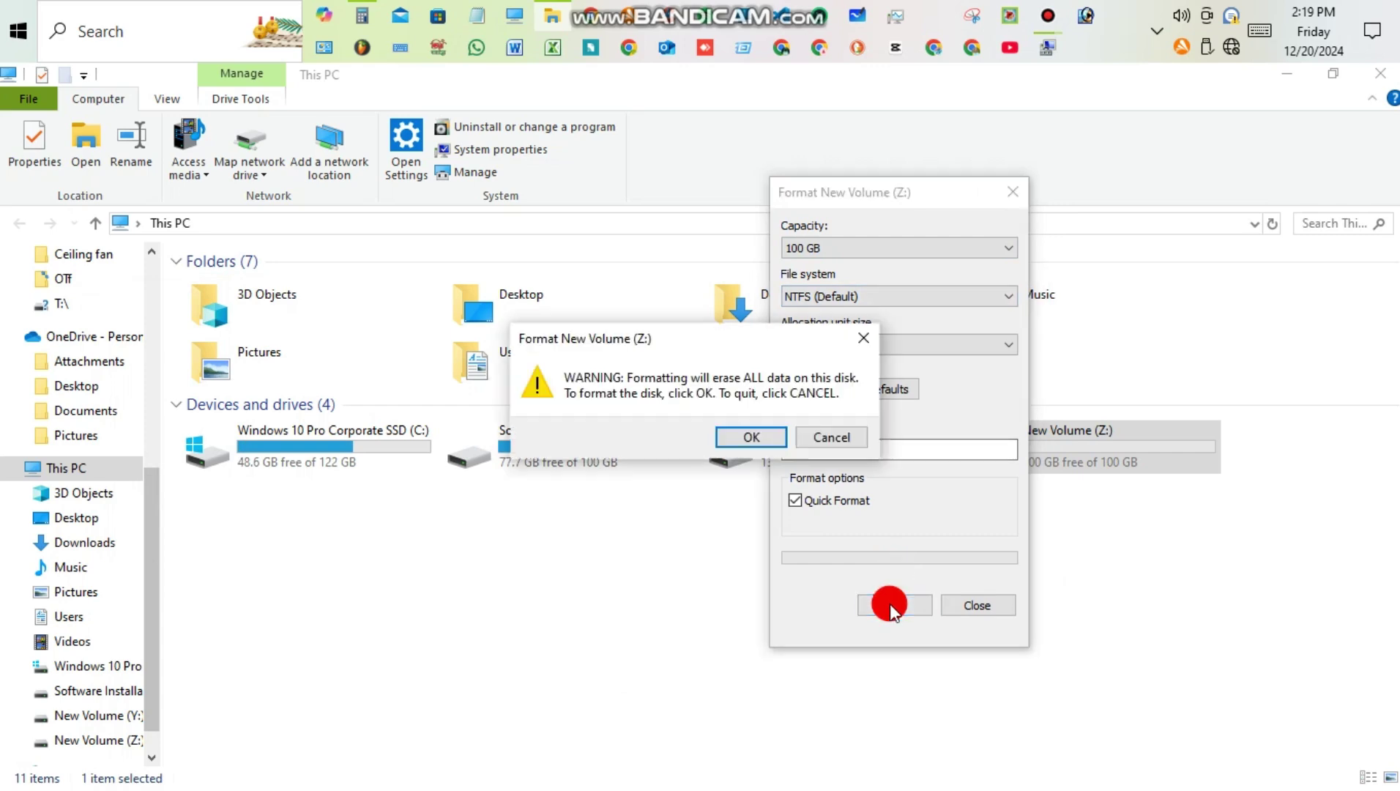
pyautogui.click(762, 438)
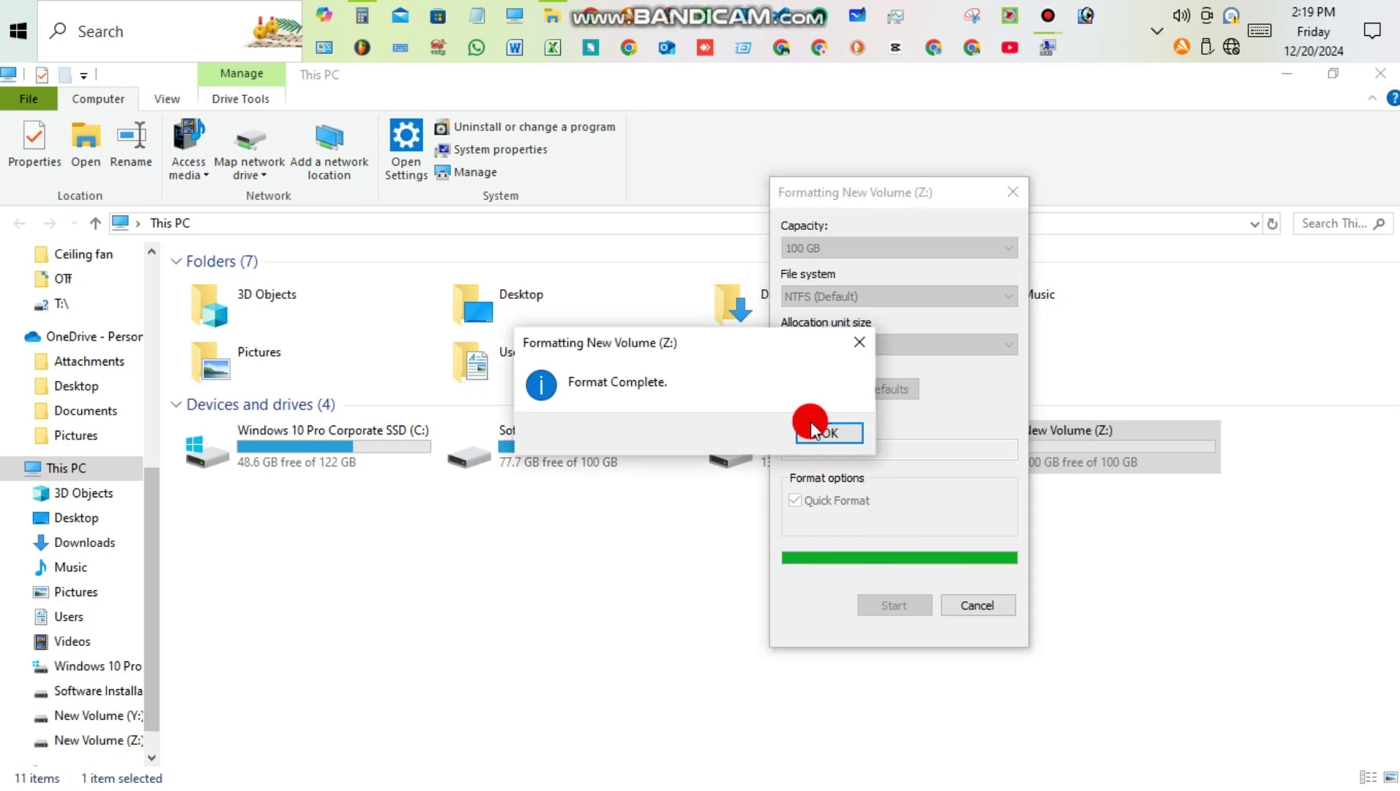
pyautogui.click(818, 434)
pyautogui.click(896, 606)
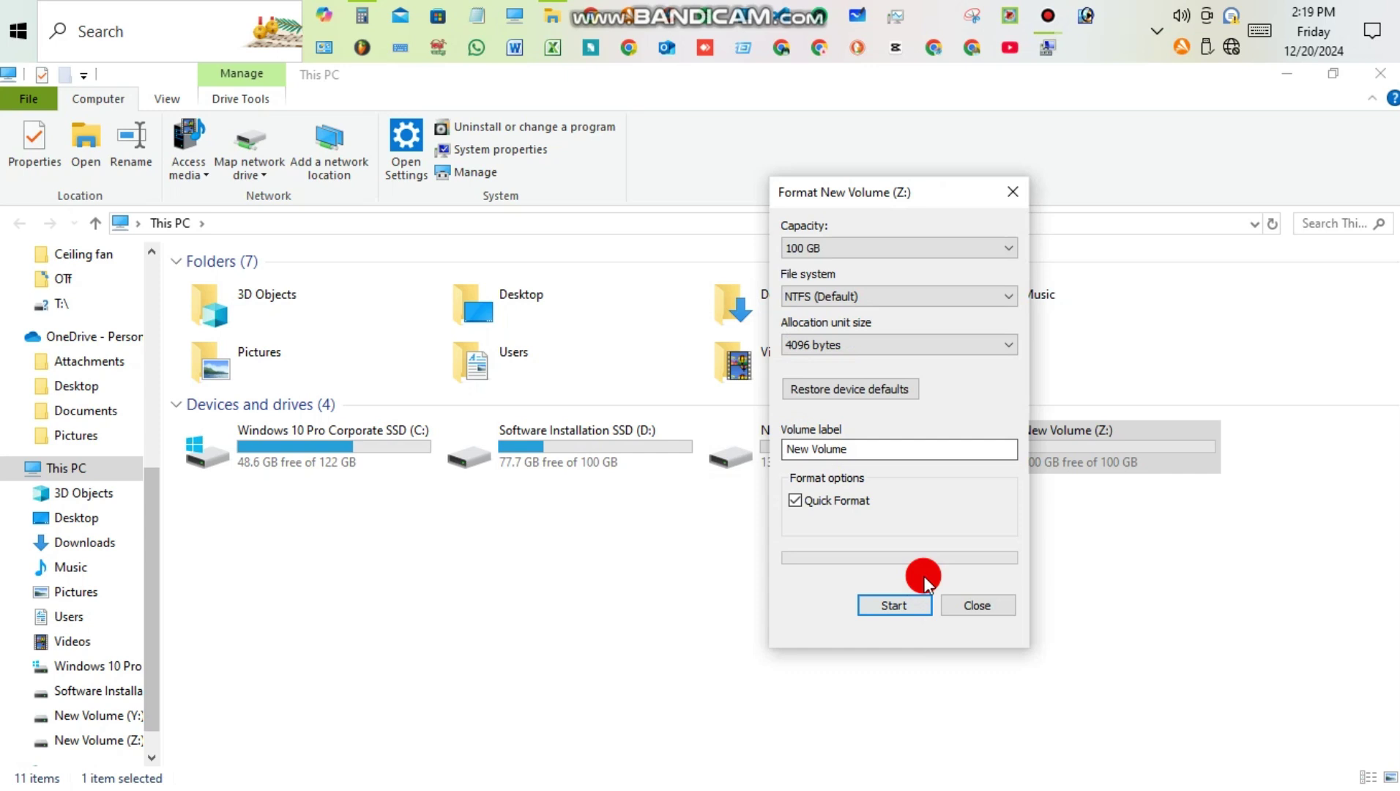
pyautogui.click(953, 618)
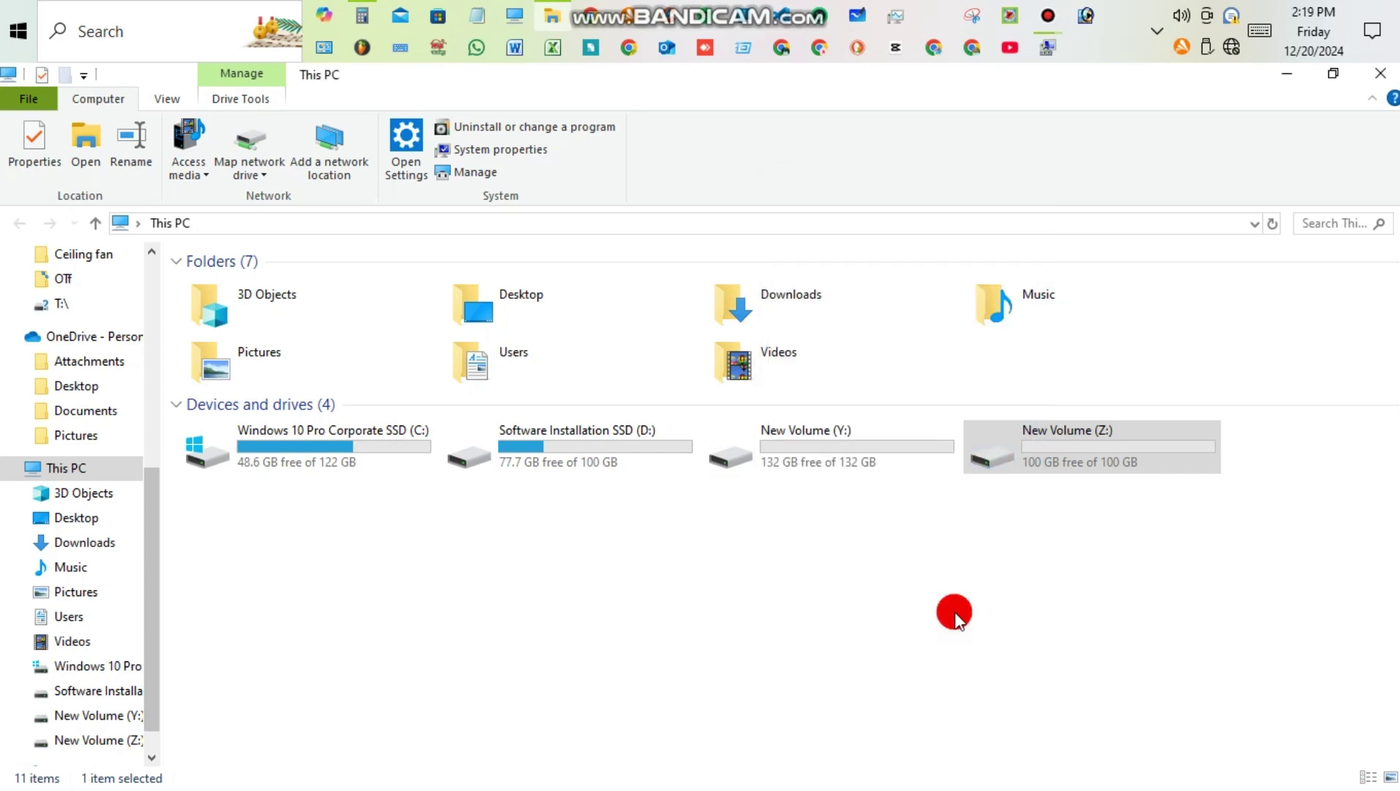
pyautogui.doubleClick(917, 475)
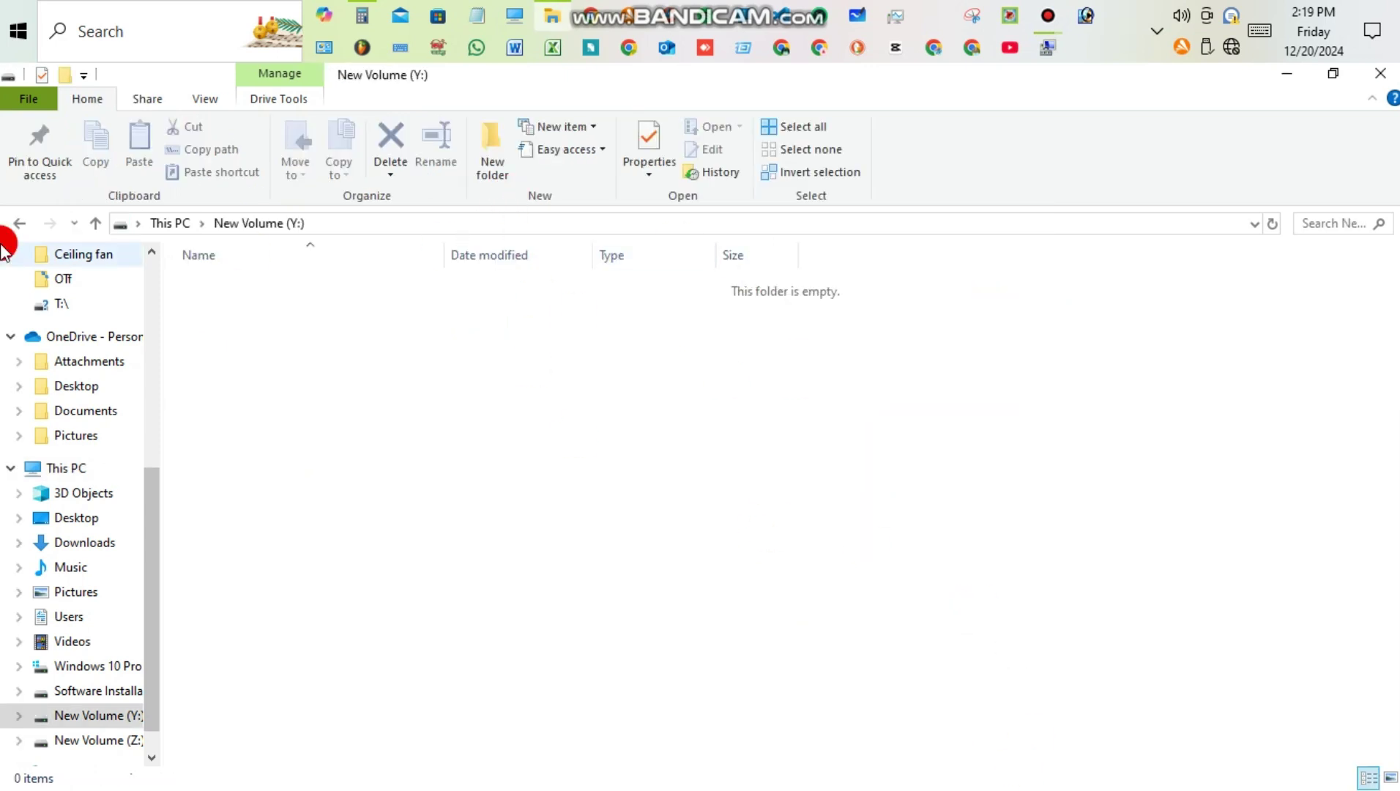
pyautogui.click(14, 224)
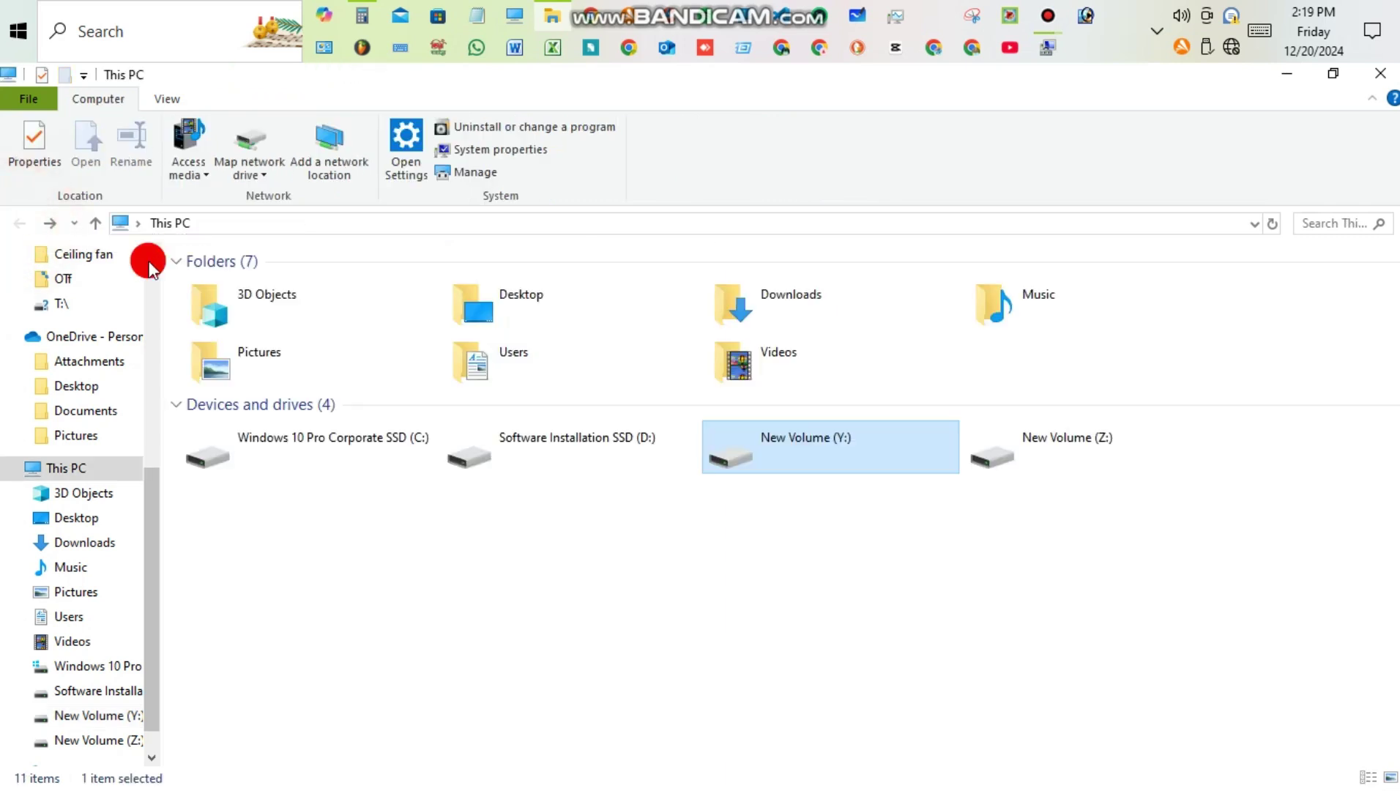